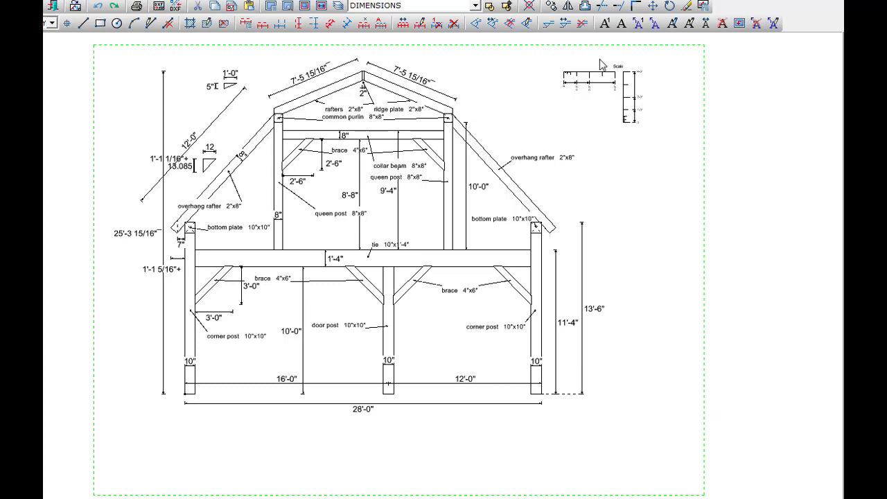
Insert the ClosedArrow drawing section, pointing right and anchored at its tip, at the midpoint of the right corner post's outer edge
{"action": "left_click", "coordinate": [704, 6]}
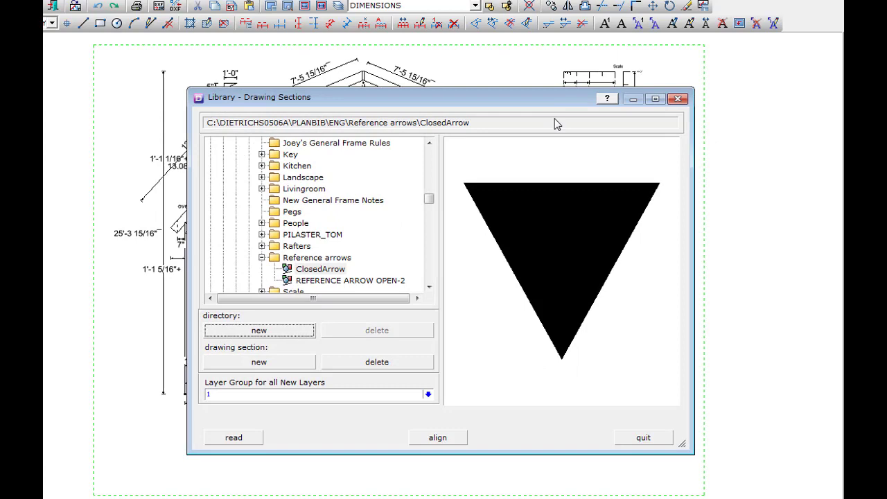
{"action": "left_click", "coordinate": [242, 437]}
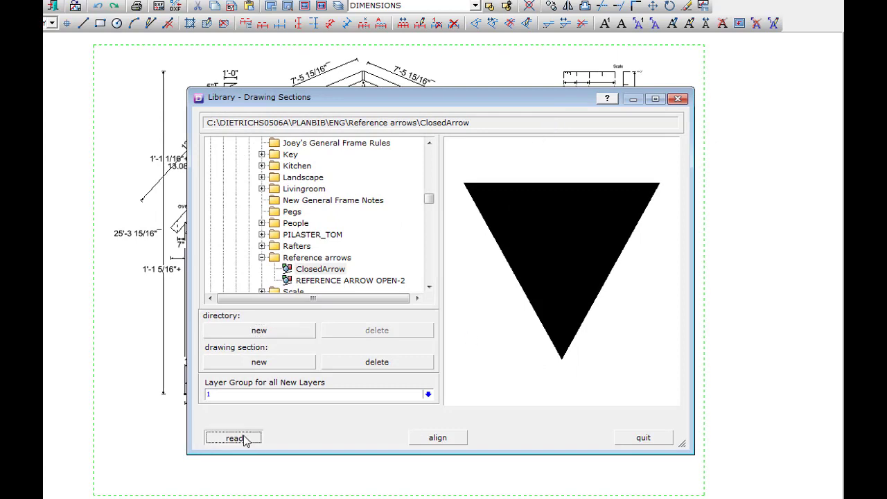
{"action": "left_click", "coordinate": [409, 414]}
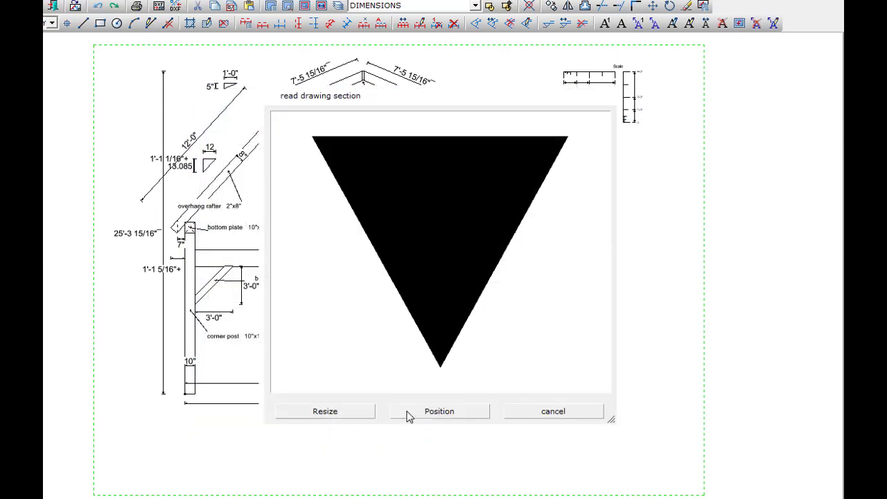
{"action": "left_click", "coordinate": [547, 254]}
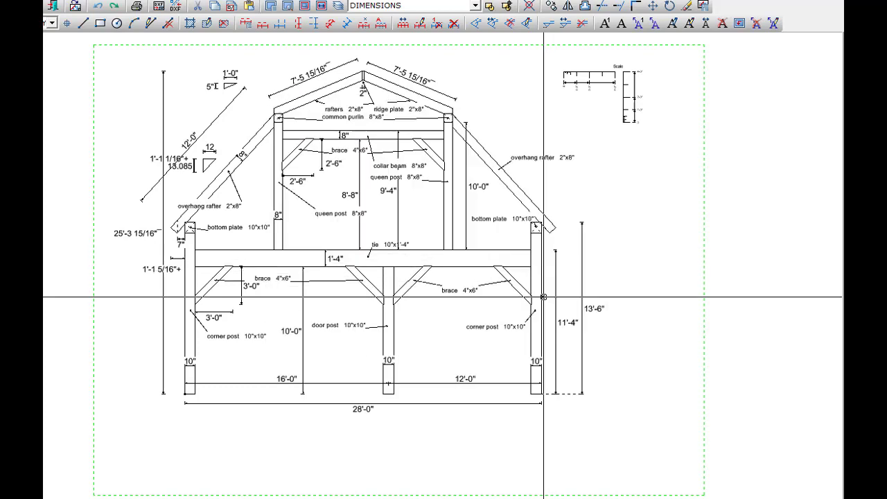
{"action": "right_click", "coordinate": [545, 298]}
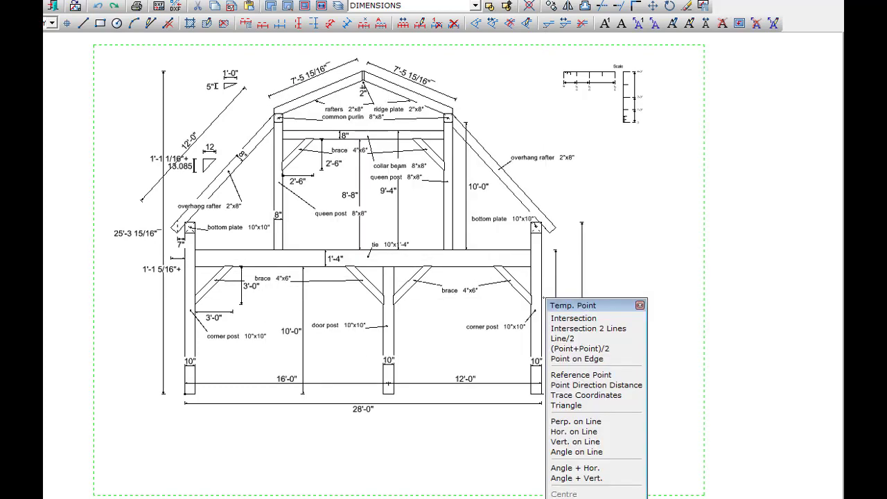
{"action": "left_click", "coordinate": [565, 339]}
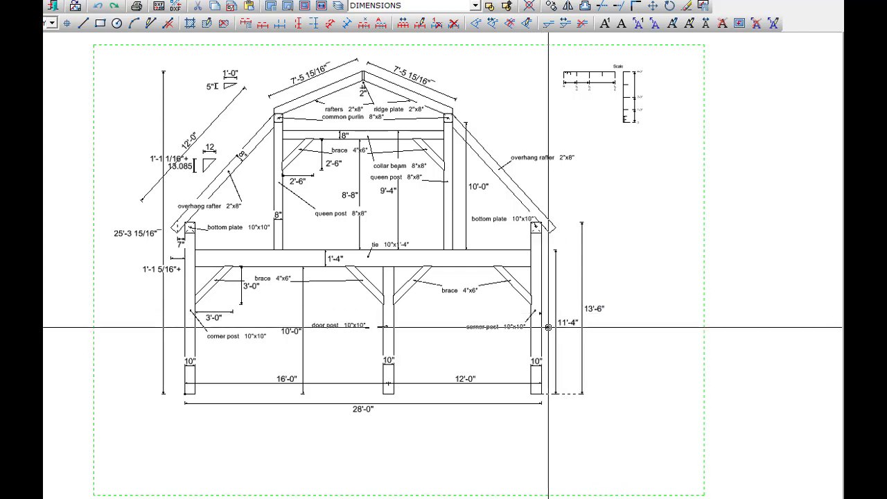
{"action": "scroll", "coordinate": [548, 322], "scroll_direction": "up", "scroll_amount": 3}
{"action": "scroll", "coordinate": [548, 322], "scroll_direction": "down", "scroll_amount": 4}
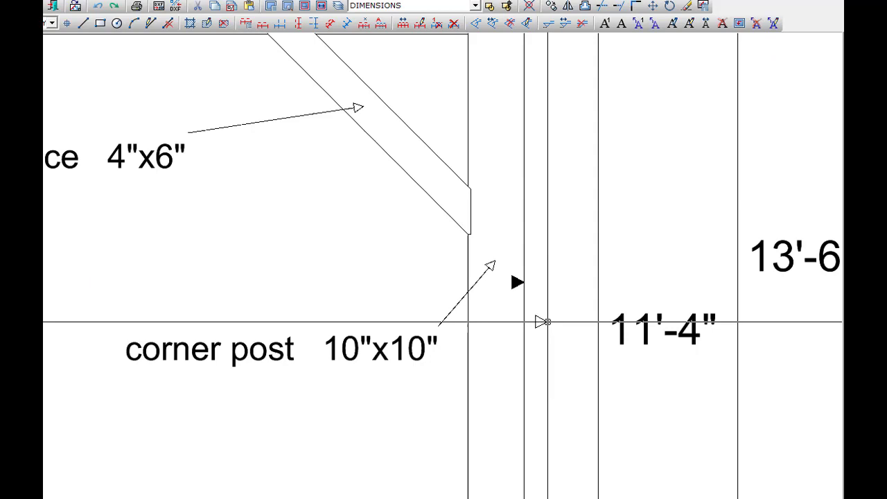
Insert ClosedArrow, pointing left and anchored at its tip, at the midpoint of the left corner post's outer edge
{"action": "key", "text": "l"}
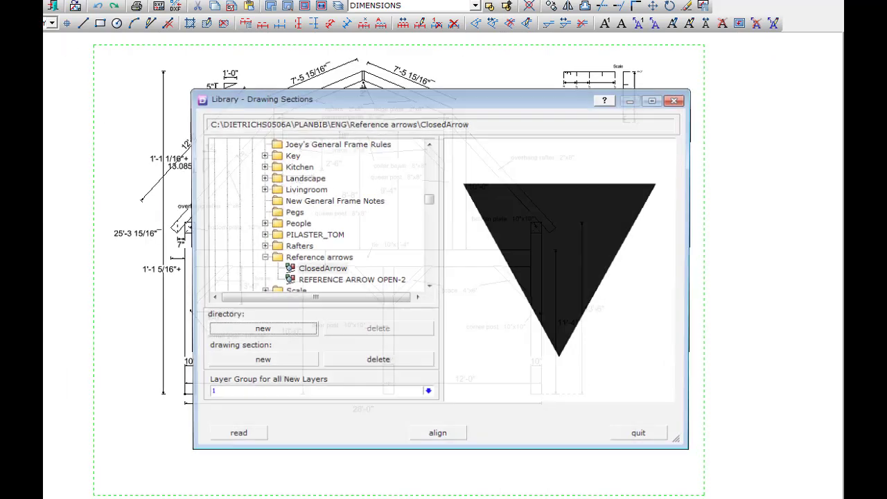
{"action": "left_click", "coordinate": [234, 437]}
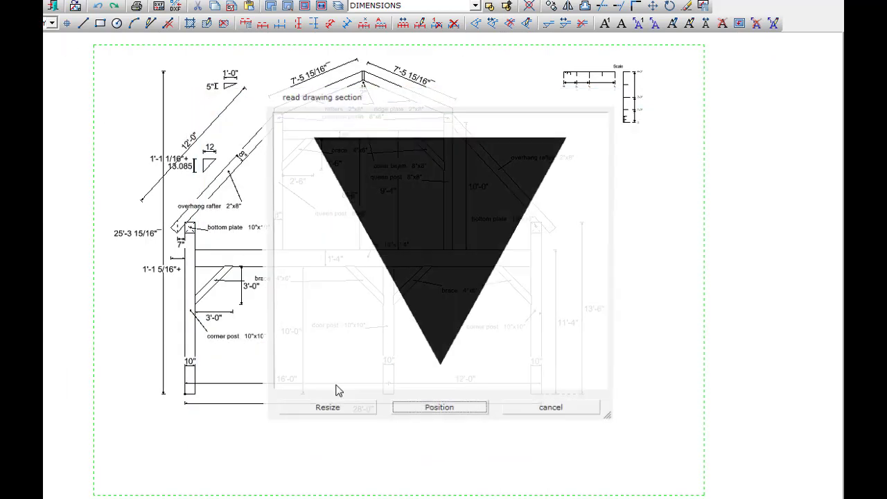
{"action": "left_click", "coordinate": [427, 411]}
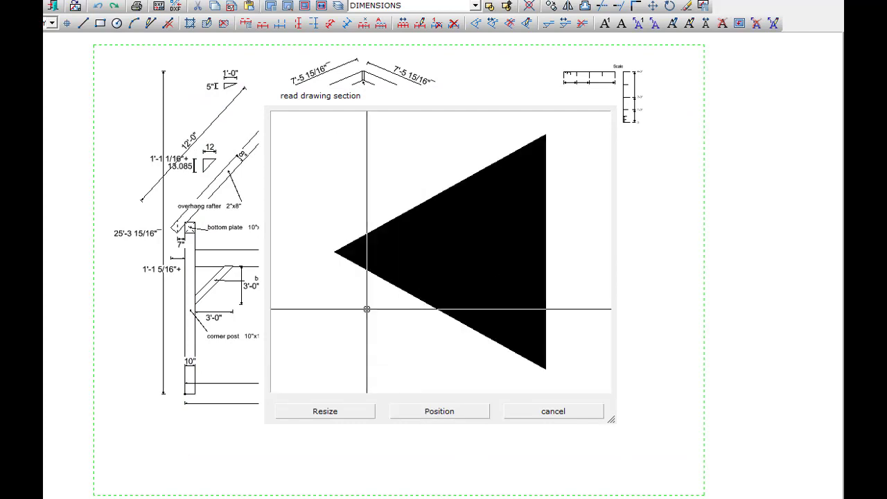
{"action": "left_click", "coordinate": [337, 253]}
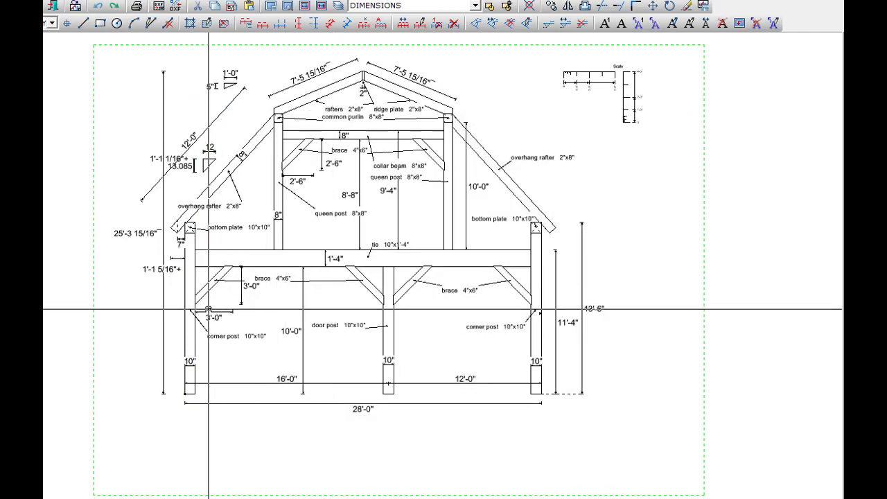
{"action": "right_click", "coordinate": [194, 323]}
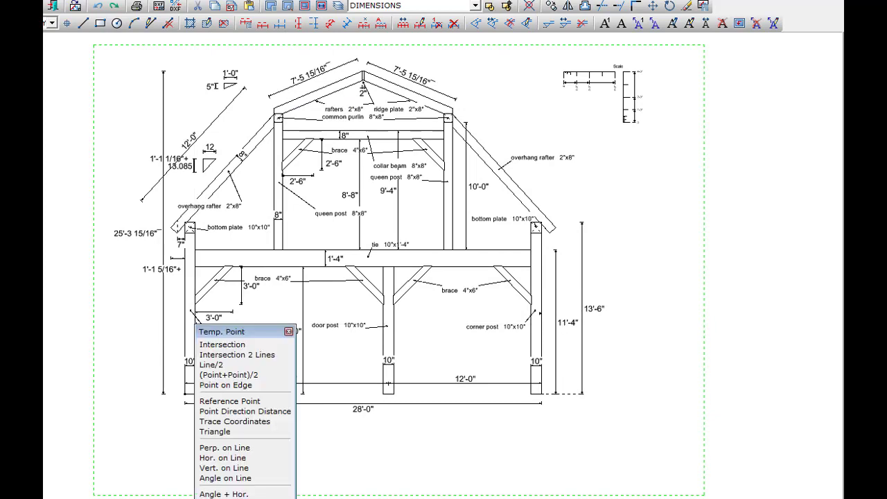
{"action": "left_click", "coordinate": [207, 363]}
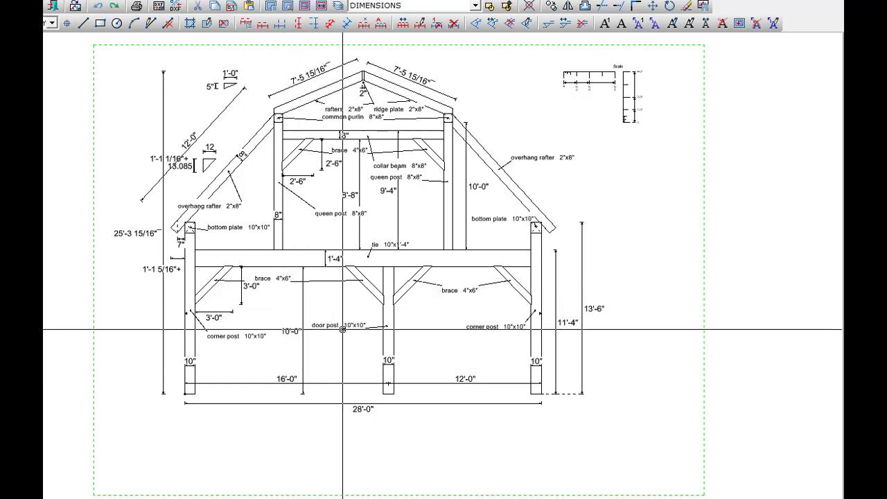
Place another left-pointing ClosedArrow at the midpoint of the door post's left edge
{"action": "right_click", "coordinate": [403, 324]}
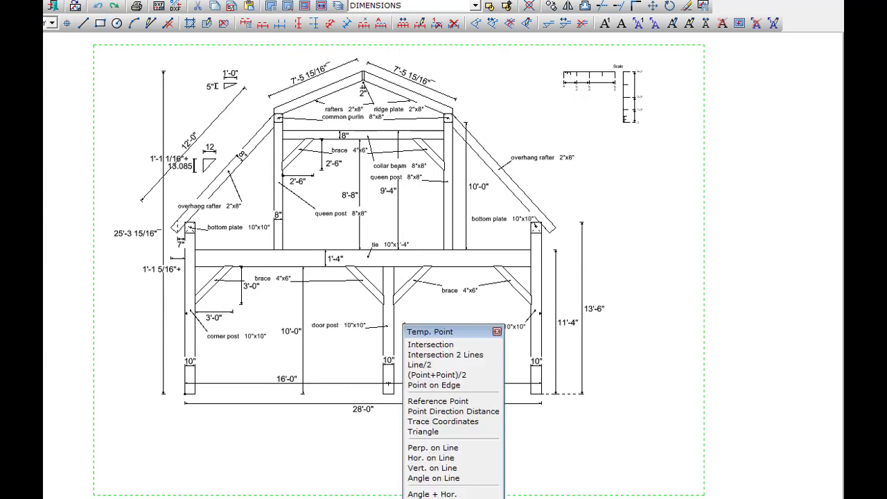
{"action": "left_click", "coordinate": [416, 365]}
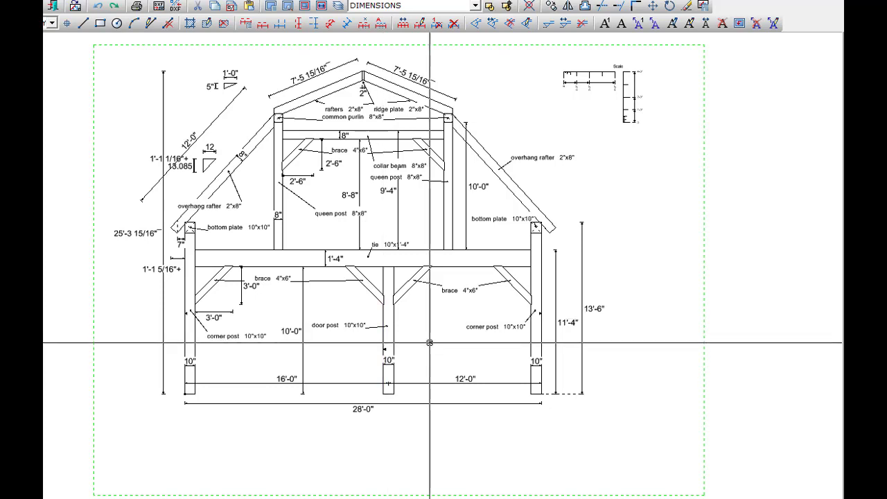
{"action": "scroll", "coordinate": [410, 348], "scroll_direction": "up", "scroll_amount": 2}
{"action": "scroll", "coordinate": [410, 347], "scroll_direction": "up", "scroll_amount": 1}
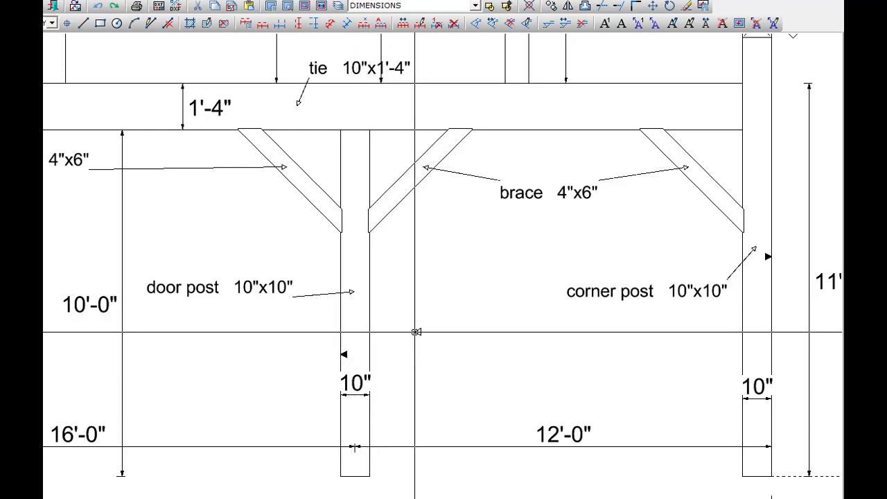
Place another left-pointing ClosedArrow at the midpoint of the left queen post's outer edge
{"action": "scroll", "coordinate": [409, 323], "scroll_direction": "down", "scroll_amount": 4}
{"action": "scroll", "coordinate": [291, 194], "scroll_direction": "up", "scroll_amount": 3}
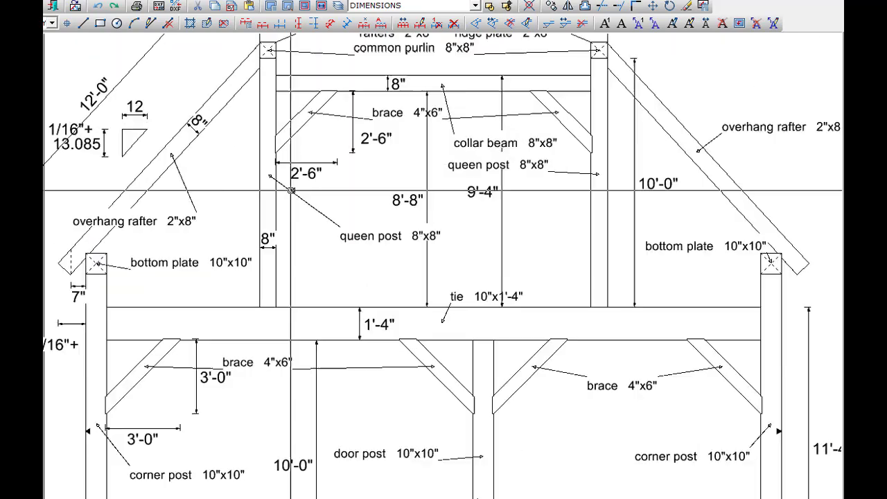
{"action": "right_click", "coordinate": [293, 208]}
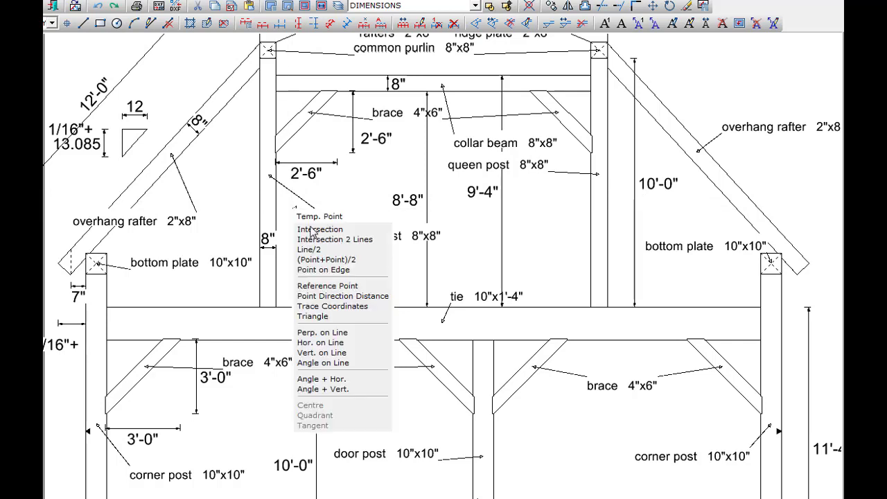
{"action": "left_click", "coordinate": [310, 249]}
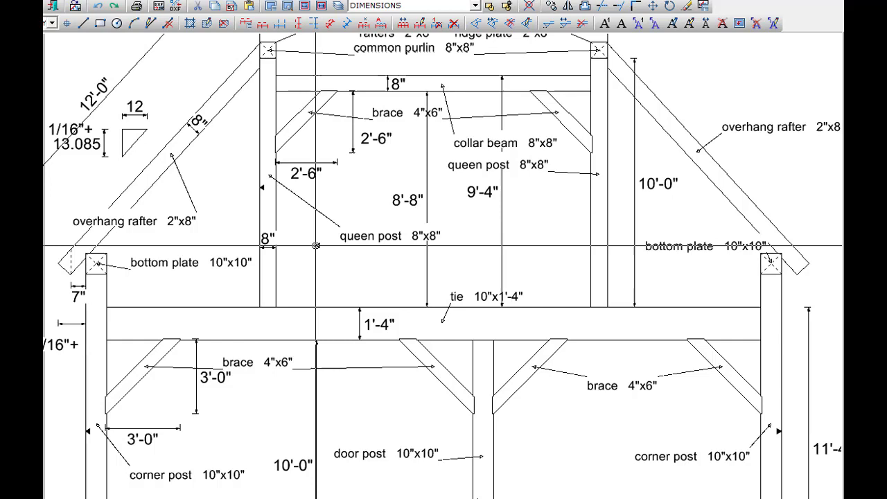
Insert ClosedArrow, pointing right and anchored at its tip, at the midpoint of the right queen post's outer edge
{"action": "left_click", "coordinate": [316, 246]}
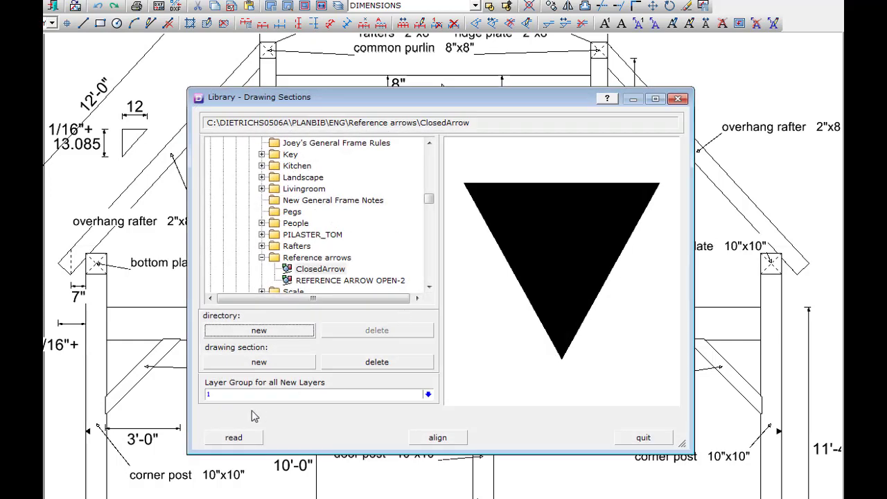
{"action": "left_click", "coordinate": [242, 440]}
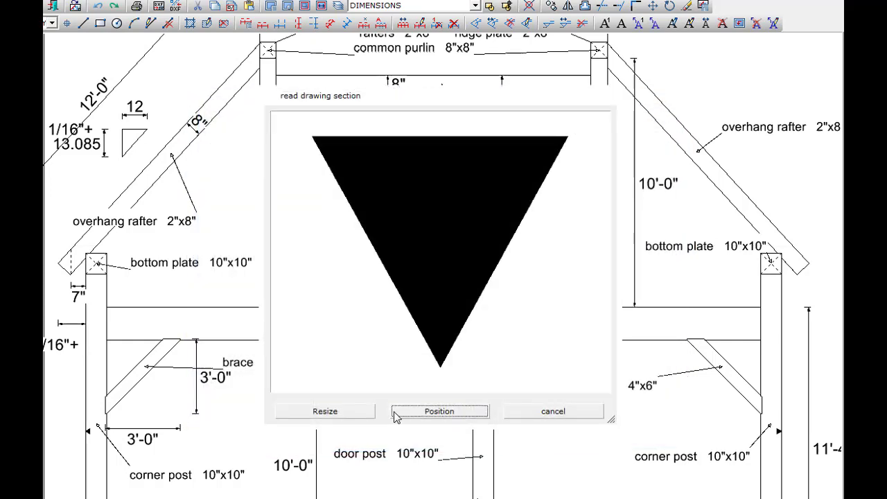
{"action": "left_click", "coordinate": [398, 412]}
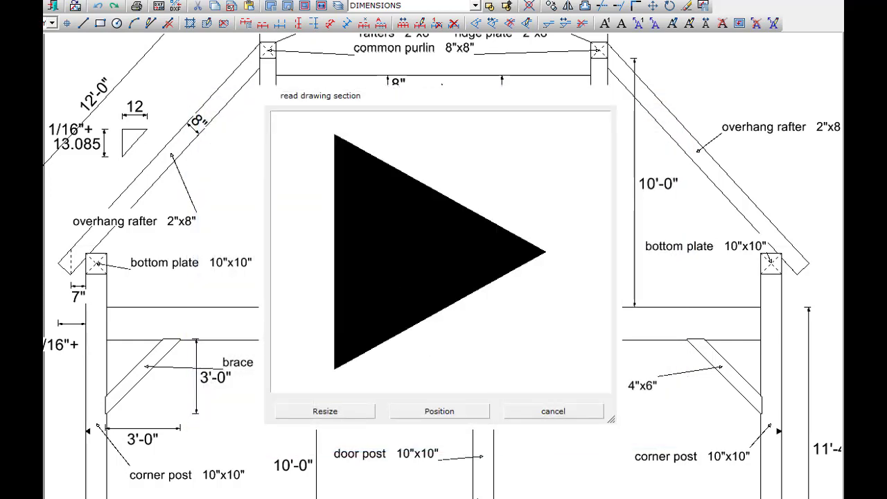
{"action": "left_click", "coordinate": [550, 252]}
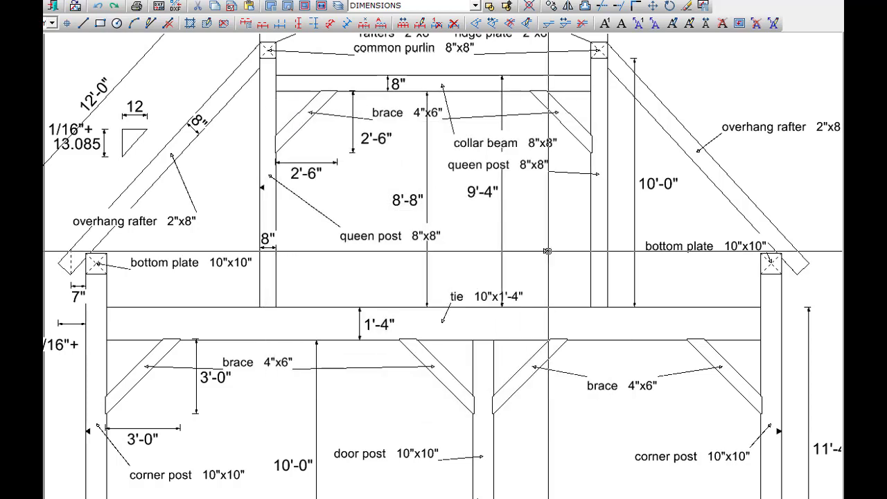
{"action": "right_click", "coordinate": [548, 251]}
{"action": "left_click", "coordinate": [565, 292]}
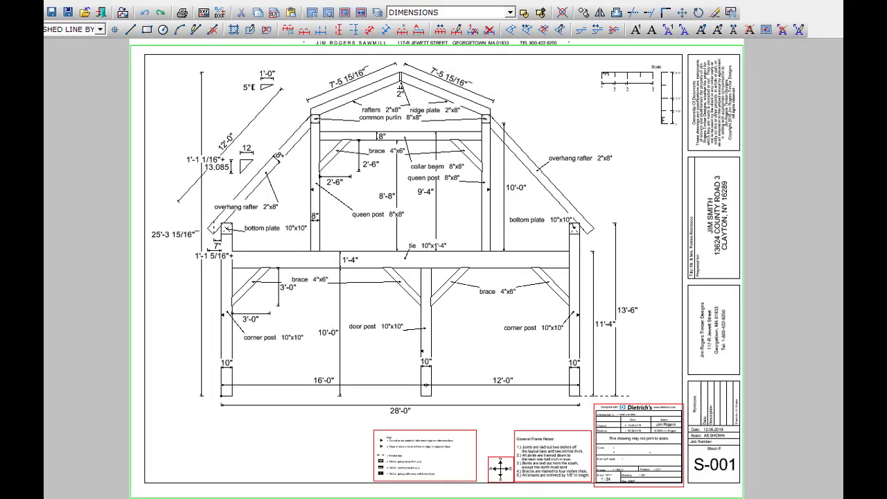
Activate the timber frame elevation on sheet S-001 for editing and check ClosedArrow in the drawing section library
{"action": "left_click", "coordinate": [328, 15]}
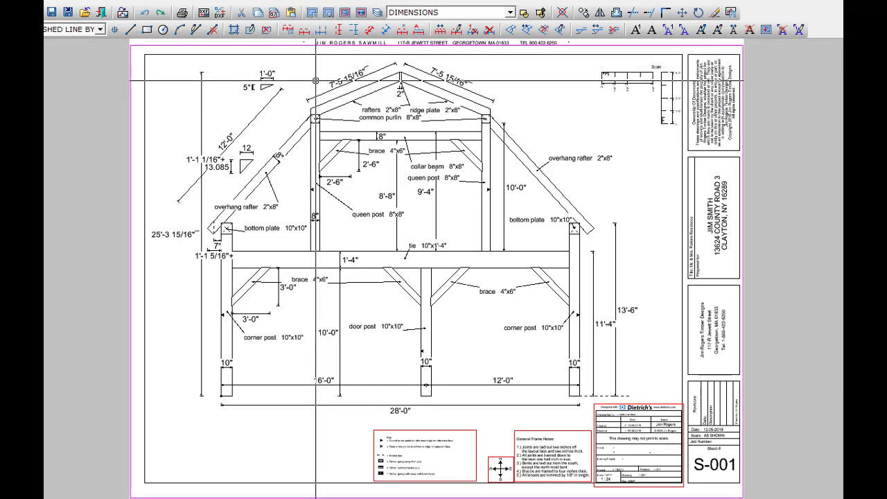
{"action": "left_click", "coordinate": [316, 80]}
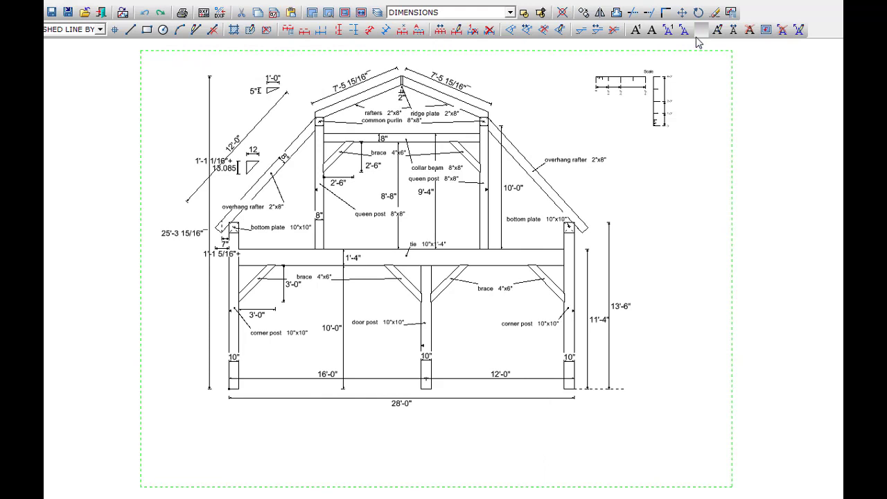
{"action": "left_click", "coordinate": [732, 12]}
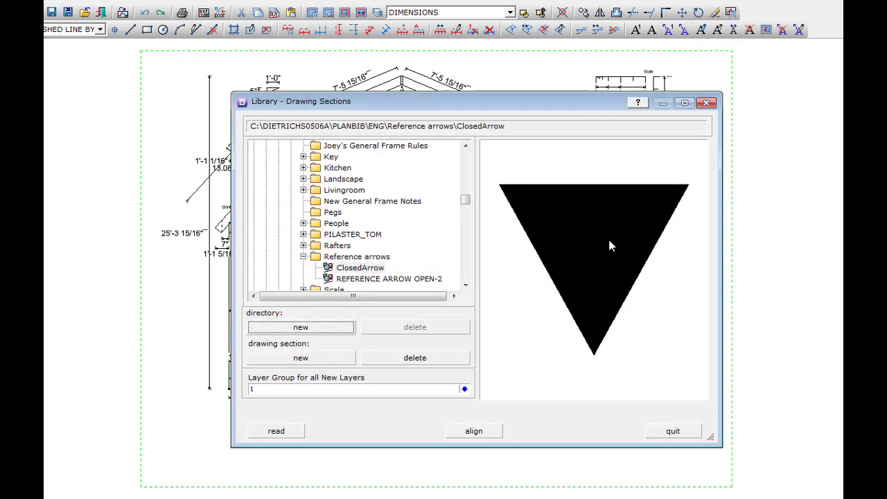
{"action": "left_click", "coordinate": [706, 103]}
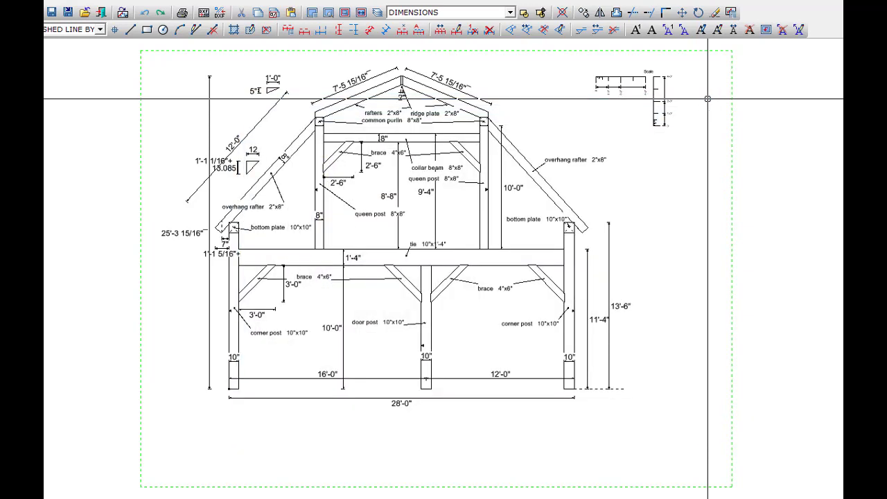
Insert ClosedArrow aligned to the lower-left 4"x6" brace, anchored at its tip, at the midpoint of that brace's lower edge
{"action": "left_click", "coordinate": [731, 12]}
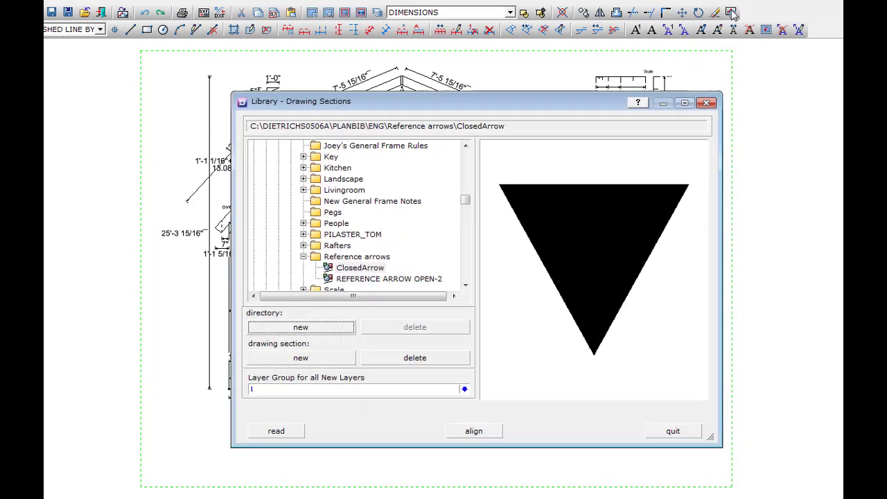
{"action": "left_click", "coordinate": [473, 431]}
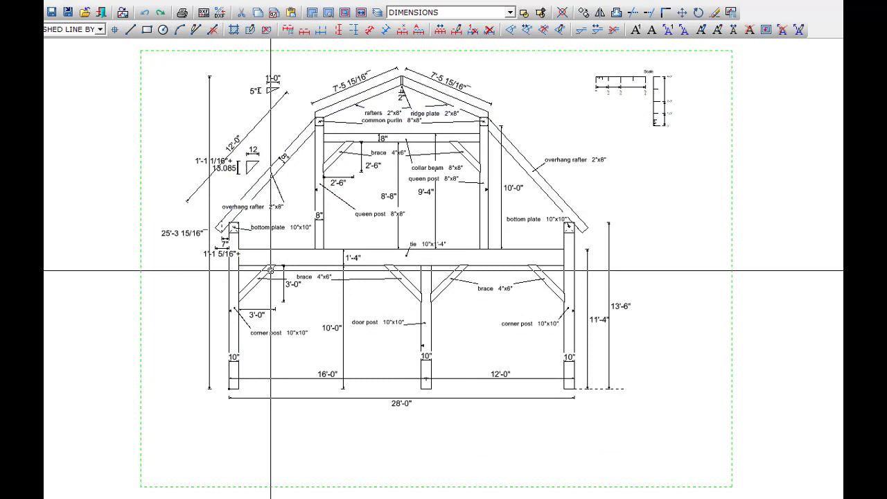
{"action": "left_click", "coordinate": [267, 273]}
{"action": "left_click", "coordinate": [467, 407]}
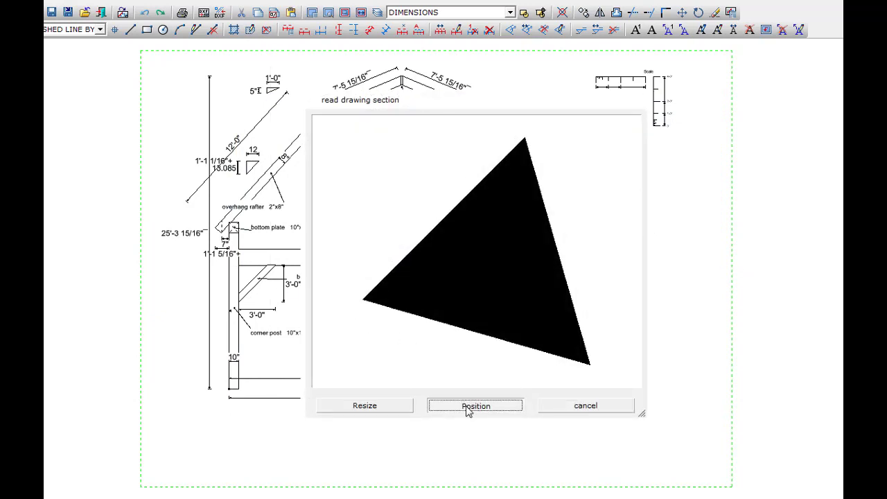
{"action": "left_click", "coordinate": [593, 365]}
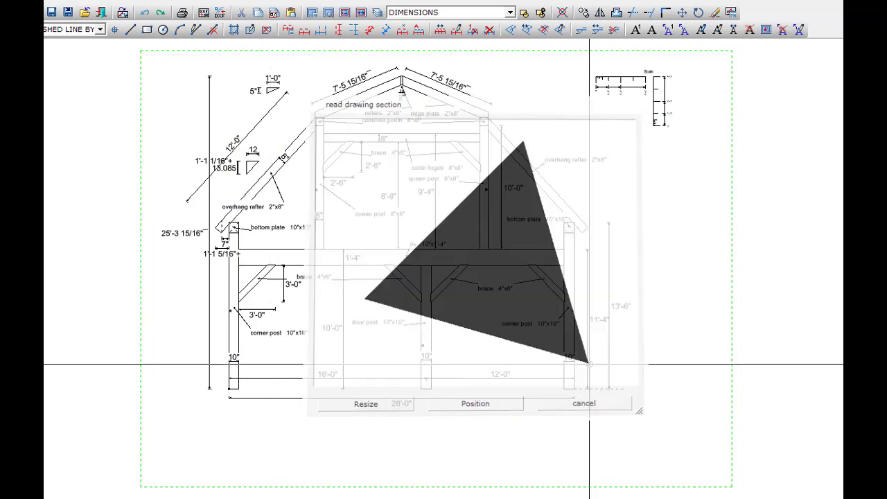
{"action": "right_click", "coordinate": [260, 291]}
{"action": "left_click", "coordinate": [287, 332]}
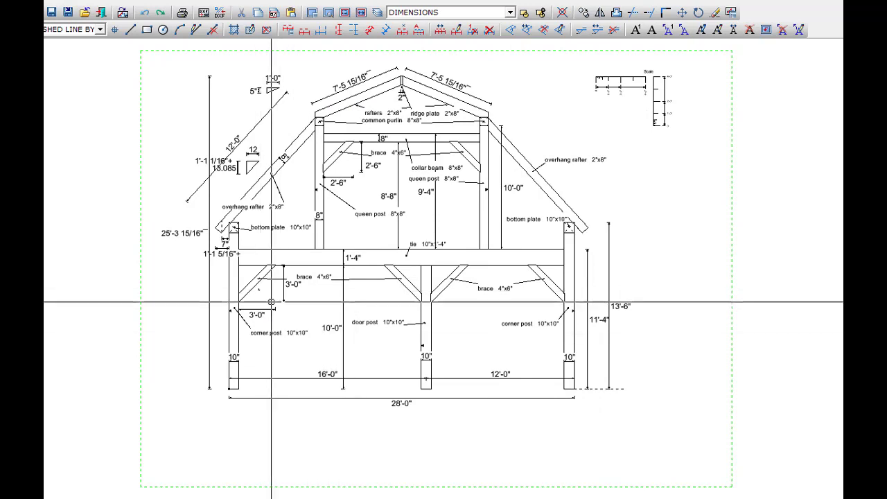
{"action": "left_click", "coordinate": [255, 285]}
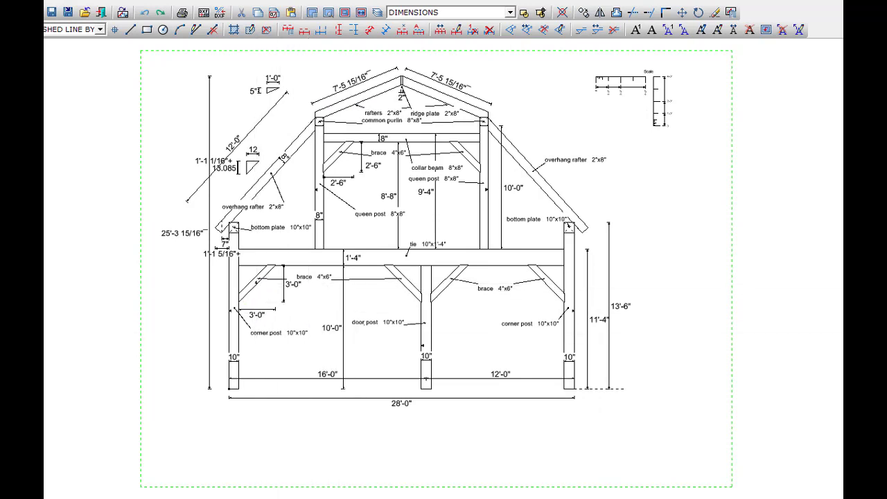
Place aligned ClosedArrow copies at the lower-edge midpoints of the brace right of the door post and the upper-left brace
{"action": "right_click", "coordinate": [377, 325]}
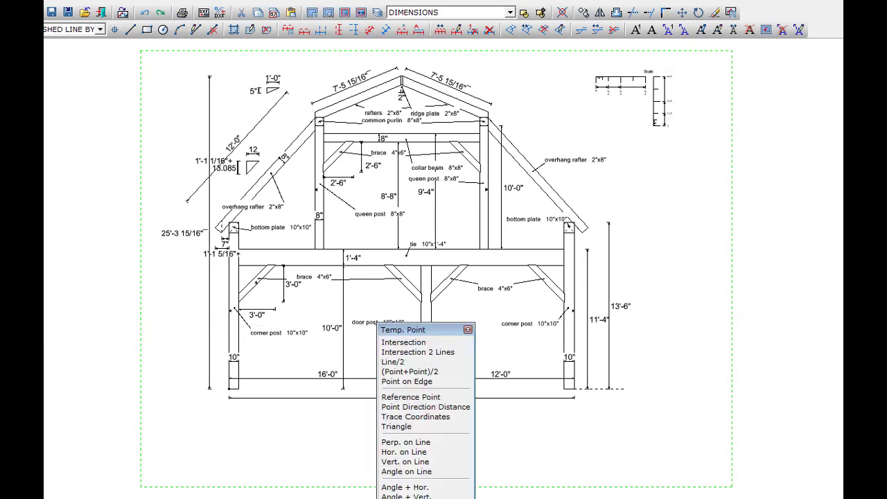
{"action": "left_click", "coordinate": [399, 360]}
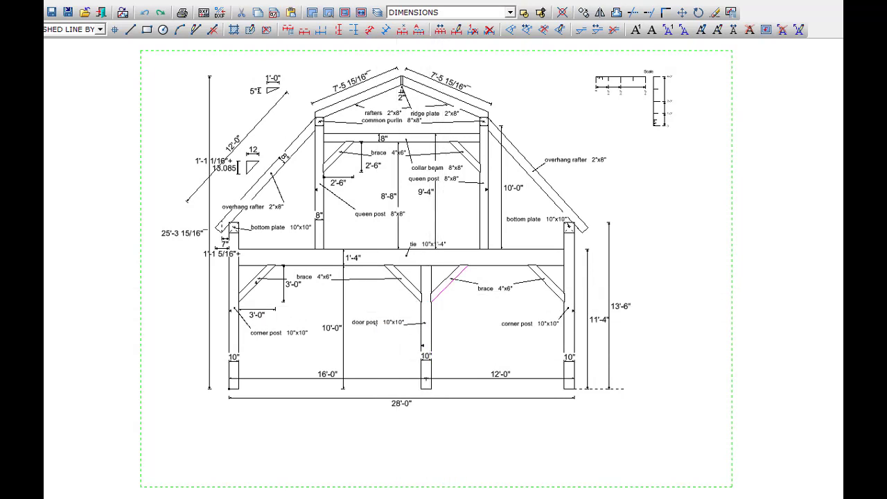
{"action": "right_click", "coordinate": [456, 316]}
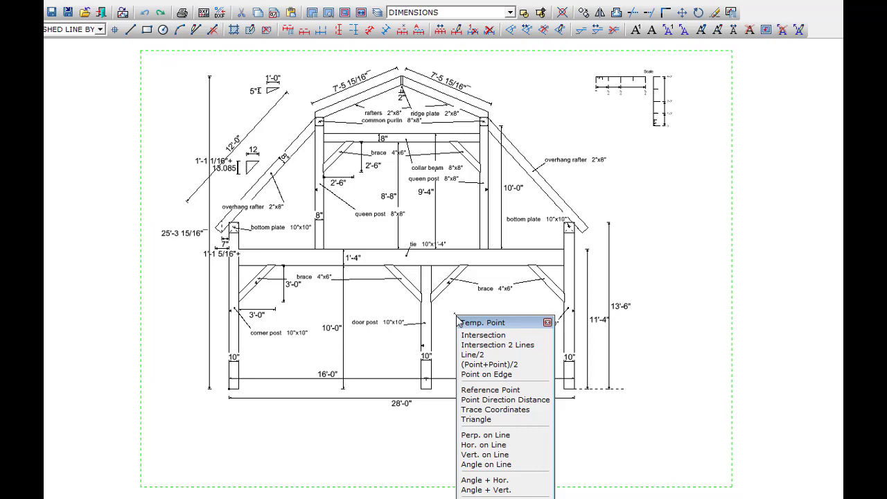
{"action": "left_click", "coordinate": [478, 339]}
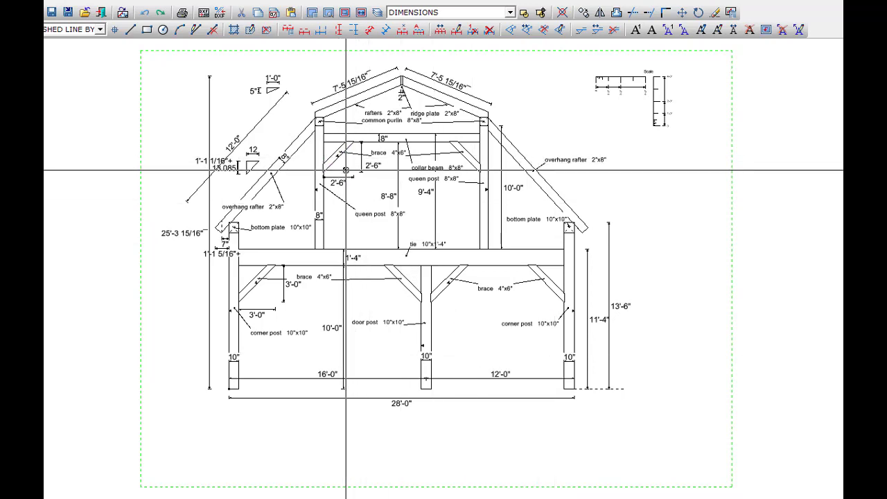
Insert ClosedArrow aligned to the lower-right 4"x6" brace, anchored at its tip, at the midpoint of that brace's lower edge
{"action": "left_click", "coordinate": [346, 170]}
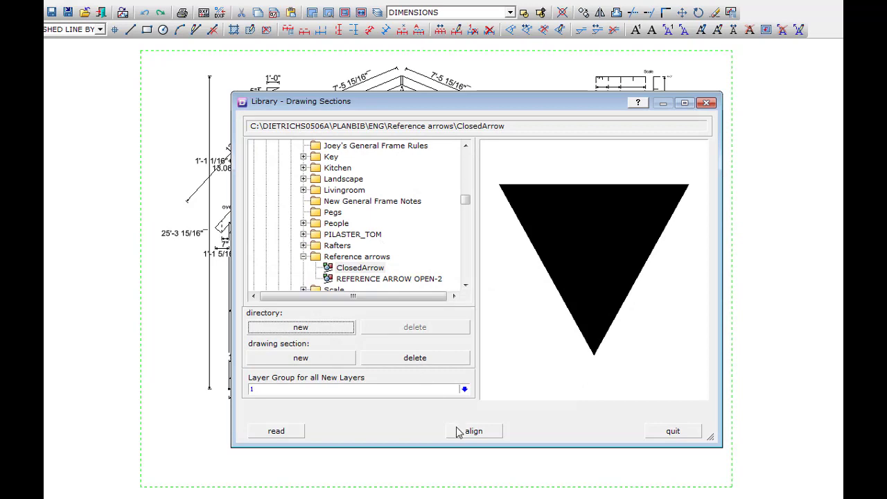
{"action": "left_click", "coordinate": [458, 432]}
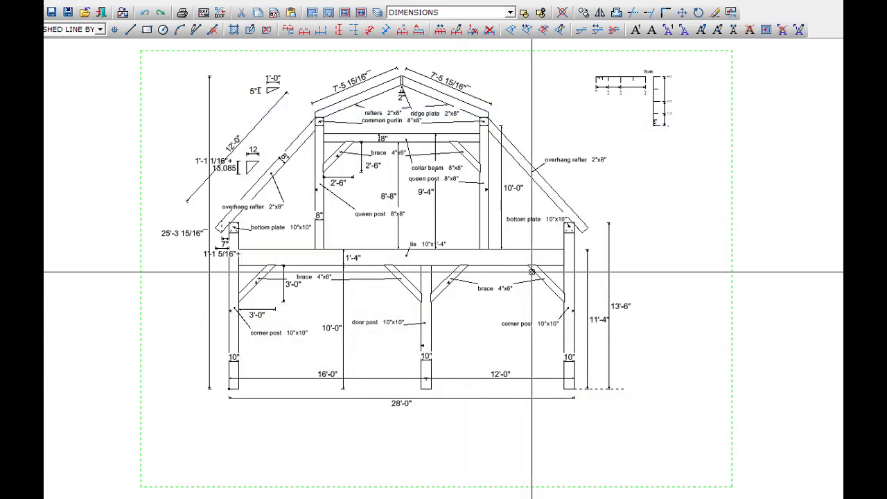
{"action": "left_click", "coordinate": [532, 294]}
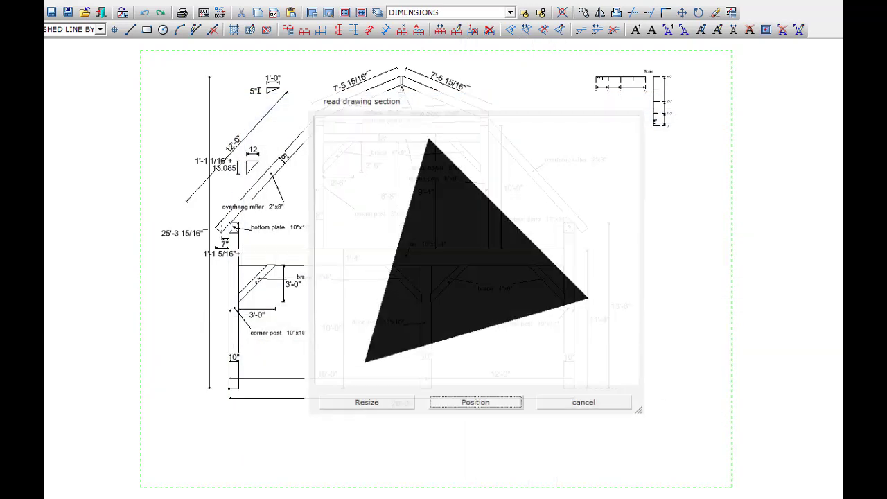
{"action": "left_click", "coordinate": [463, 408]}
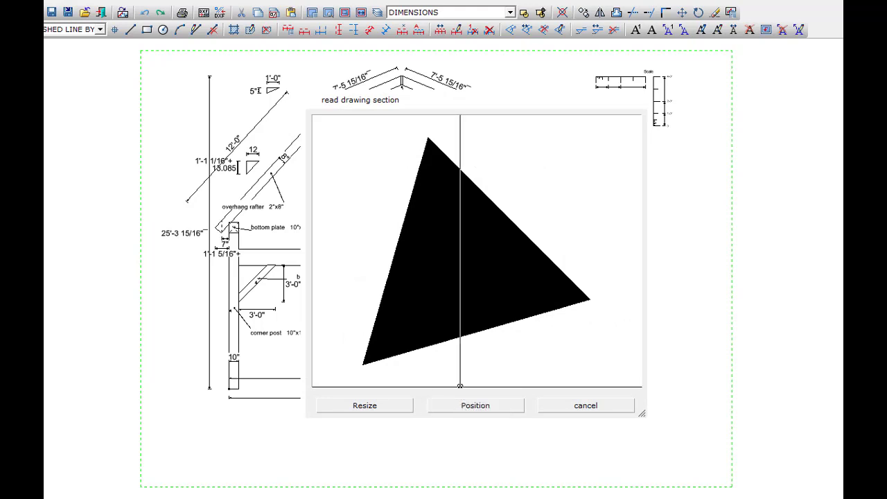
{"action": "left_click", "coordinate": [367, 365]}
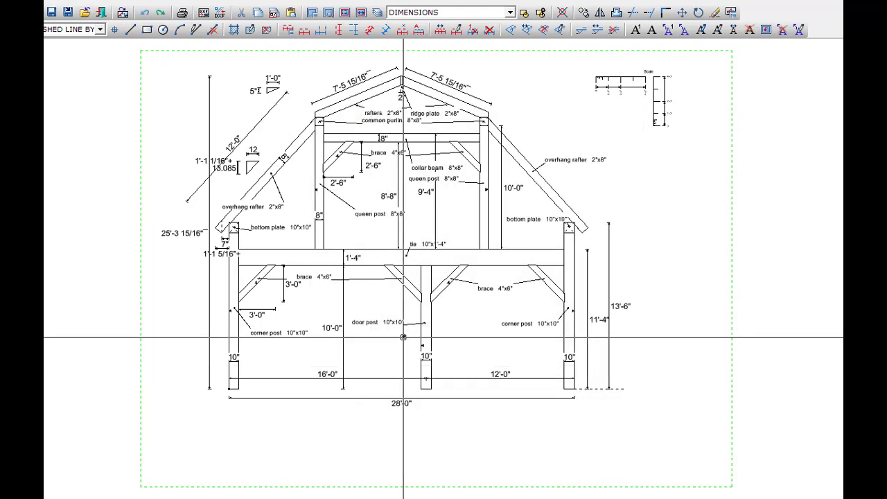
{"action": "right_click", "coordinate": [462, 336]}
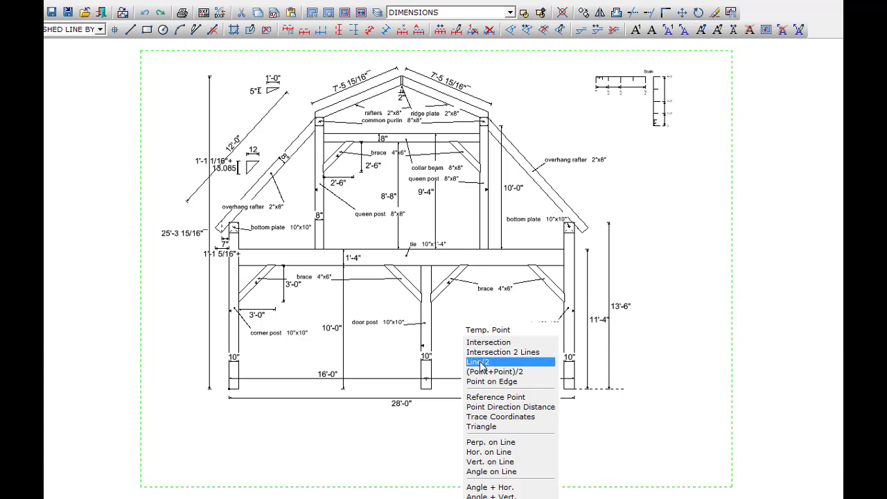
{"action": "left_click", "coordinate": [485, 360]}
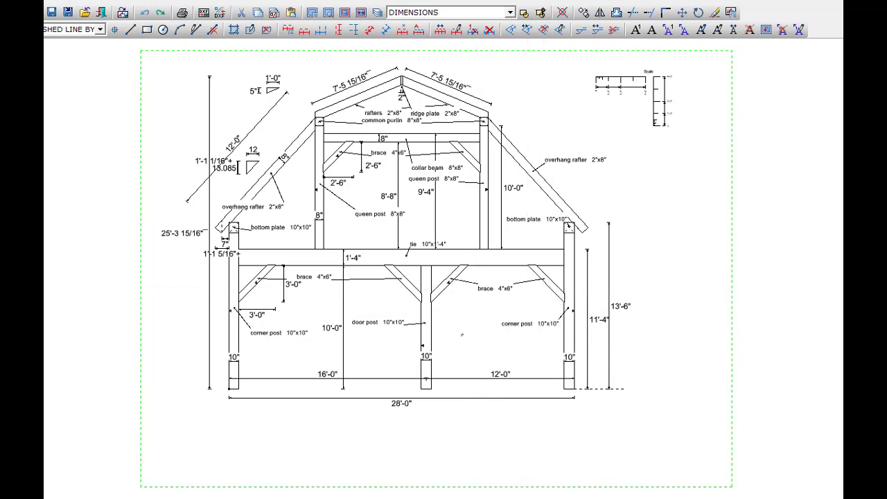
Place the same aligned ClosedArrow at the lower-edge midpoints of the brace left of the door post and the upper-right brace
{"action": "right_click", "coordinate": [489, 315]}
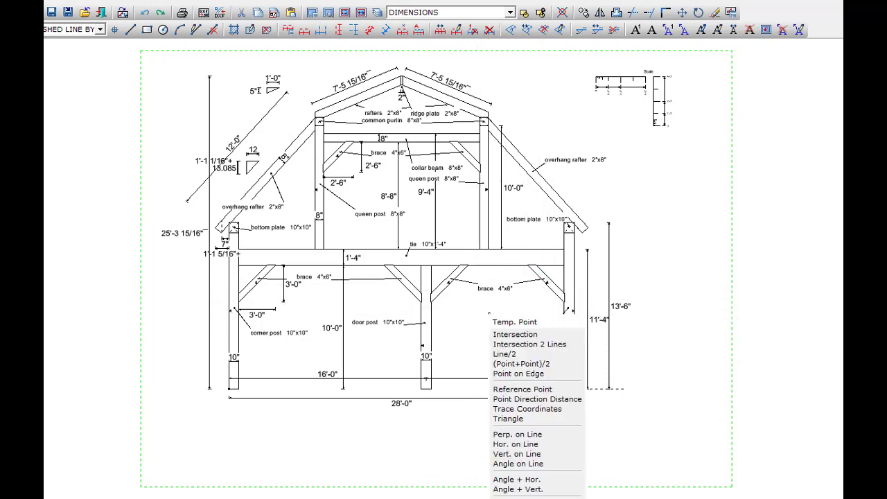
{"action": "left_click", "coordinate": [511, 354]}
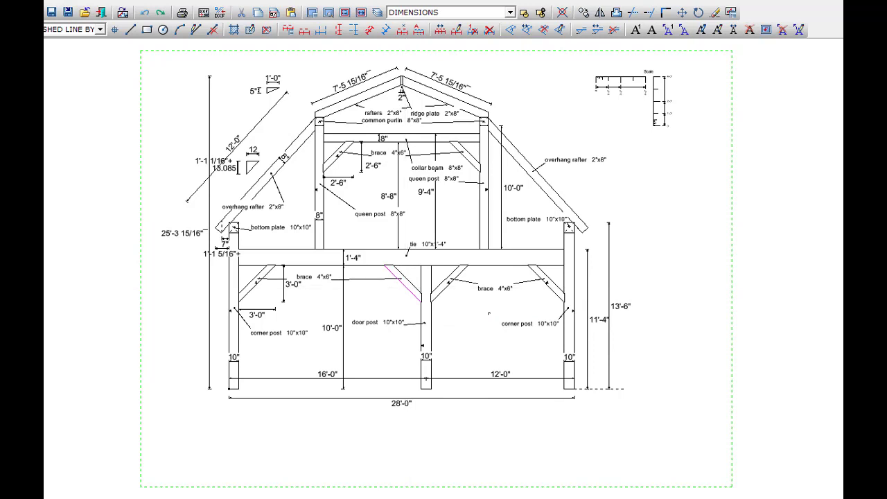
{"action": "right_click", "coordinate": [395, 304]}
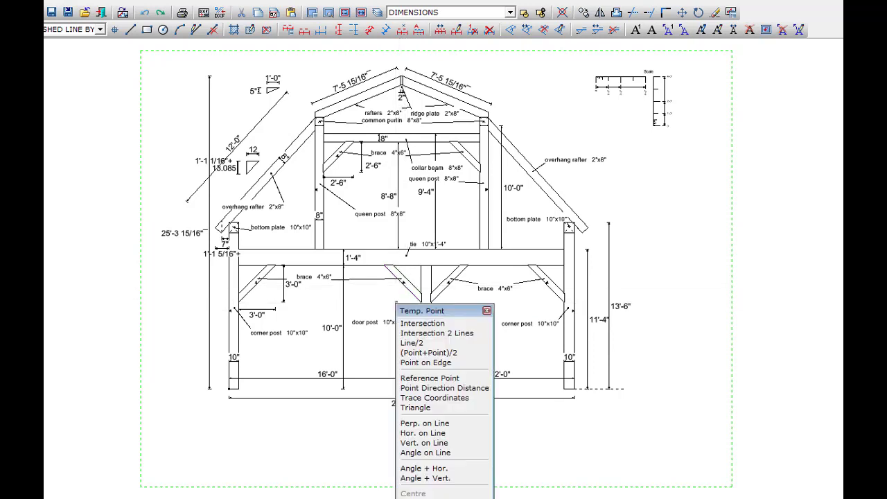
{"action": "left_click", "coordinate": [417, 344]}
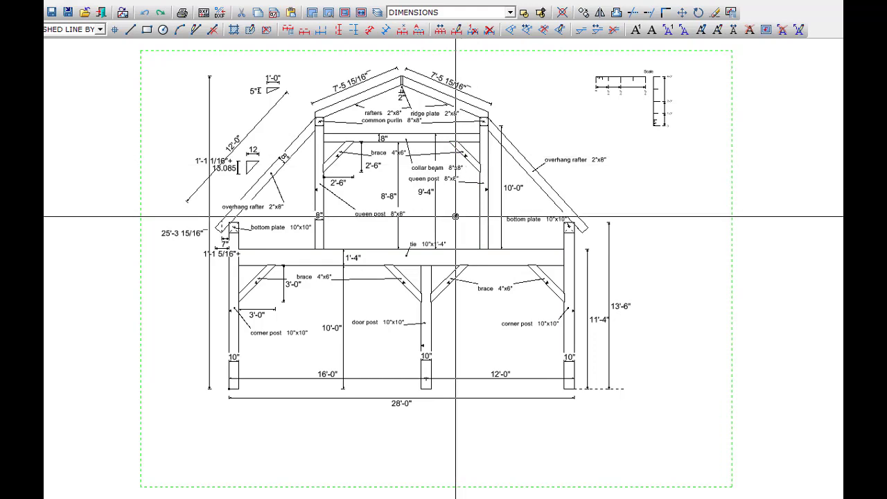
Insert REFERENCE ARROW OPEN-2, pointing up and anchored at its tip, at the midpoint of the tie's top edge
{"action": "left_click", "coordinate": [455, 217]}
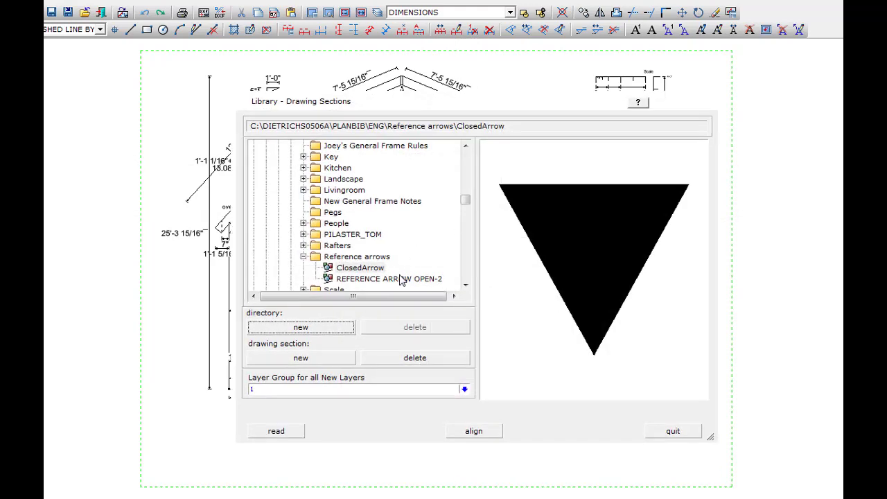
{"action": "left_click", "coordinate": [401, 280]}
{"action": "left_click", "coordinate": [276, 432]}
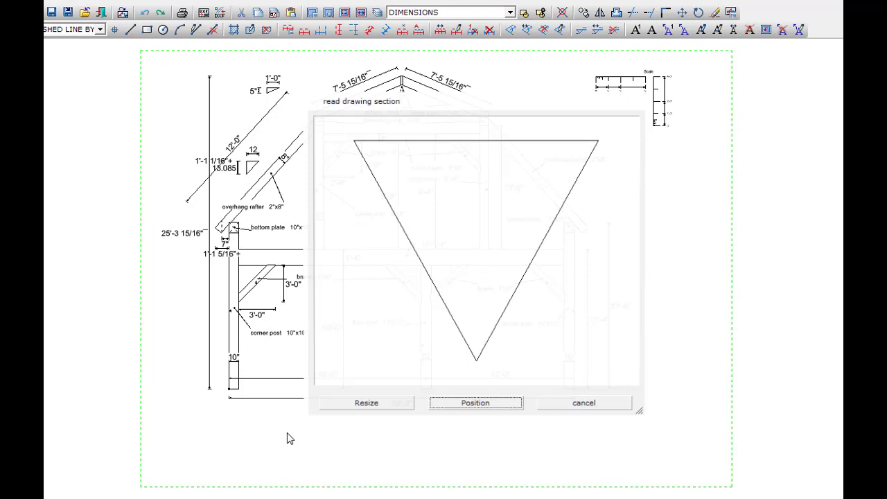
{"action": "left_click", "coordinate": [450, 409]}
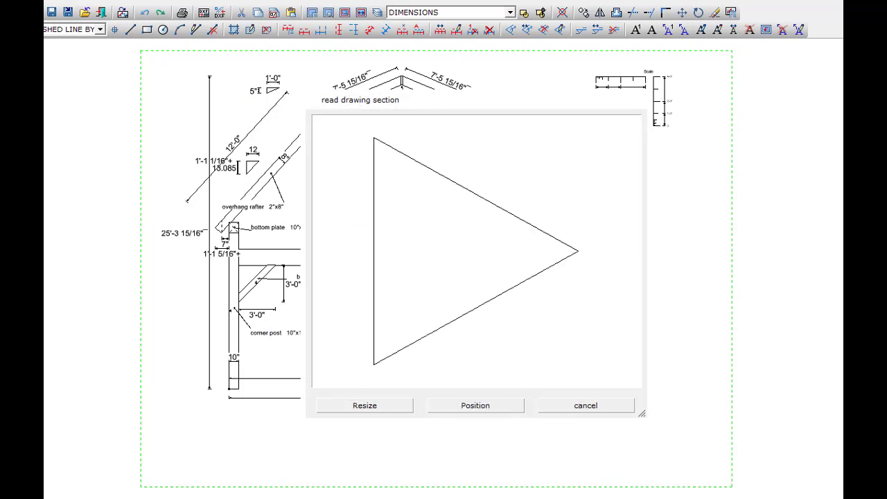
{"action": "left_click", "coordinate": [450, 409]}
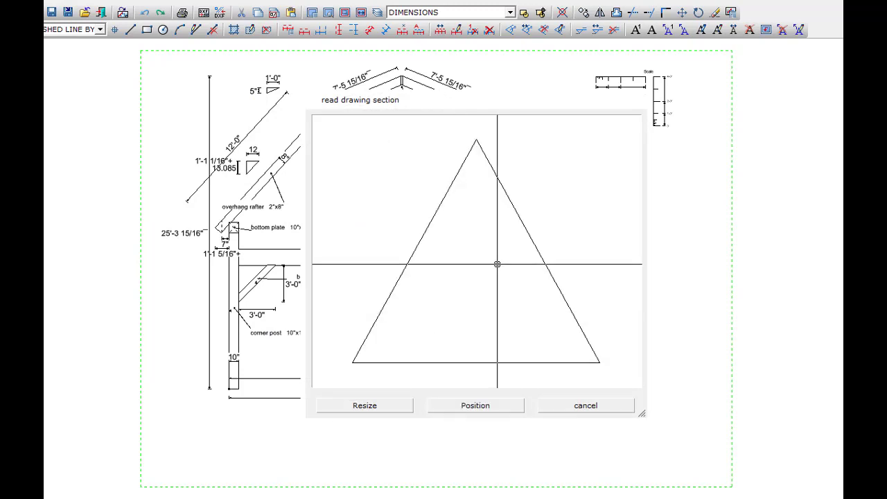
{"action": "left_click", "coordinate": [477, 141]}
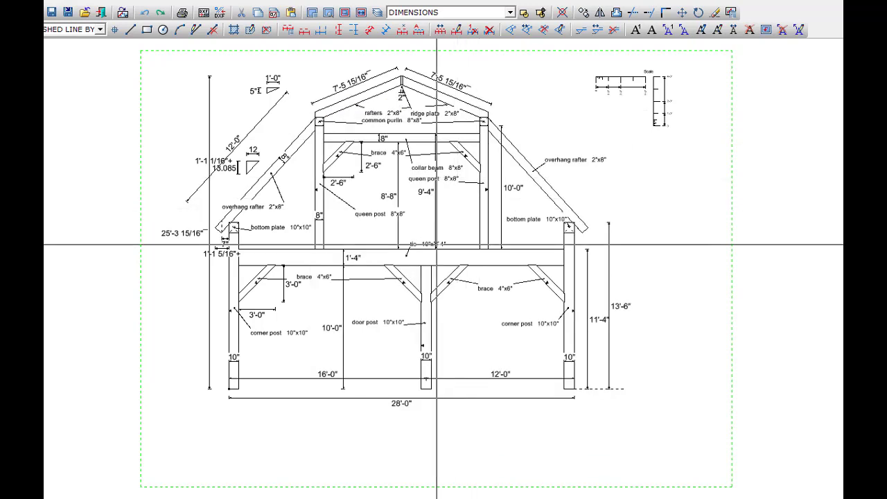
{"action": "right_click", "coordinate": [386, 300]}
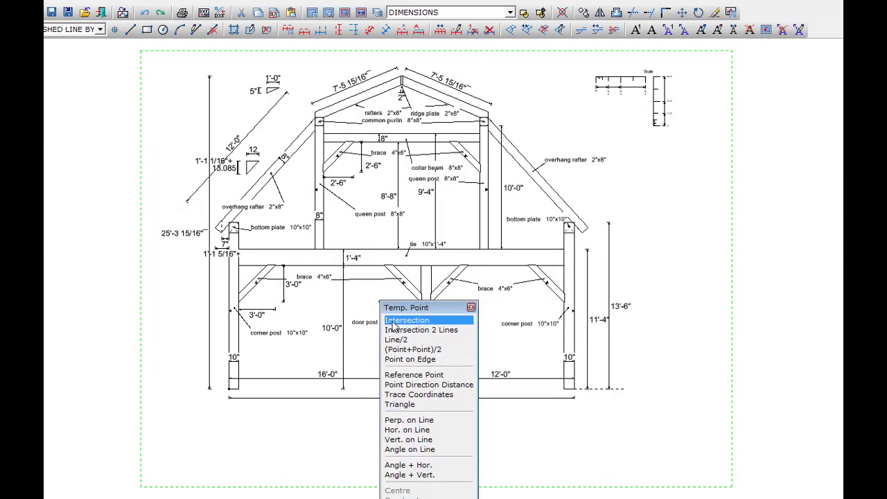
{"action": "left_click", "coordinate": [395, 341]}
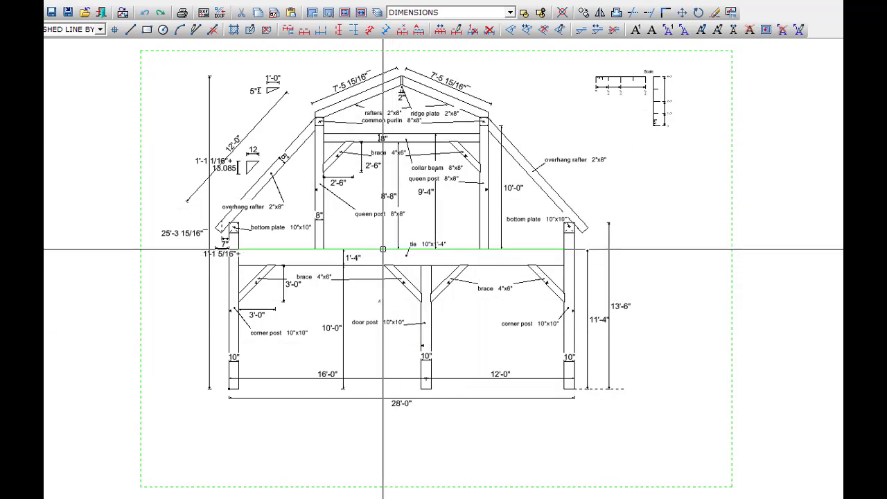
{"action": "left_click", "coordinate": [383, 249]}
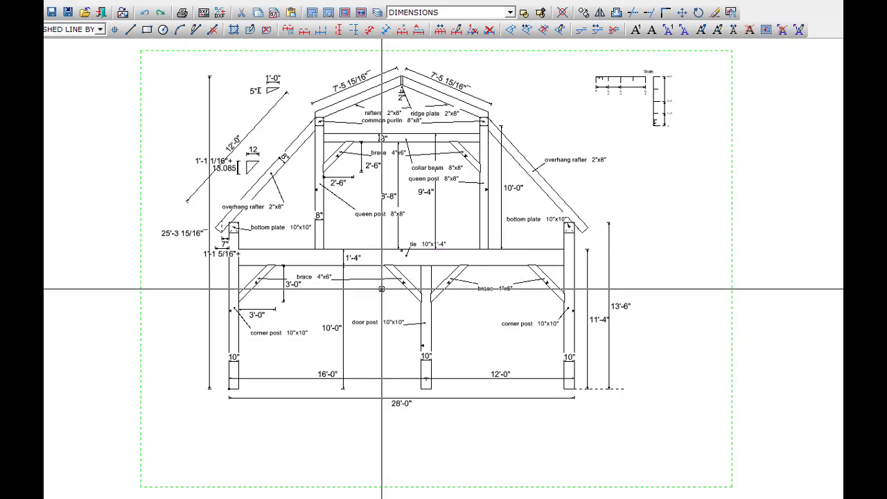
Place another upward-pointing open reference arrow at the midpoint of the collar beam's top edge and check it up close
{"action": "right_click", "coordinate": [382, 289]}
{"action": "left_click", "coordinate": [396, 326]}
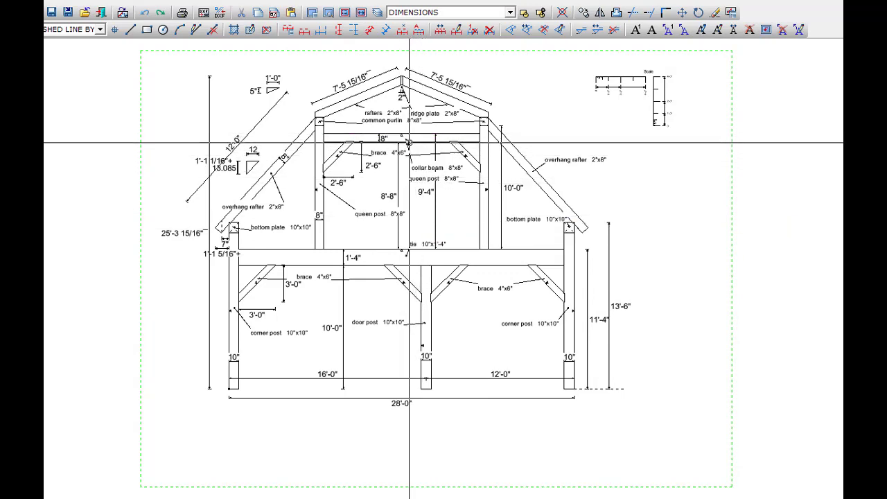
{"action": "scroll", "coordinate": [407, 141], "scroll_direction": "up", "scroll_amount": 3}
{"action": "scroll", "coordinate": [407, 142], "scroll_direction": "up", "scroll_amount": 2}
{"action": "scroll", "coordinate": [408, 142], "scroll_direction": "down", "scroll_amount": 5}
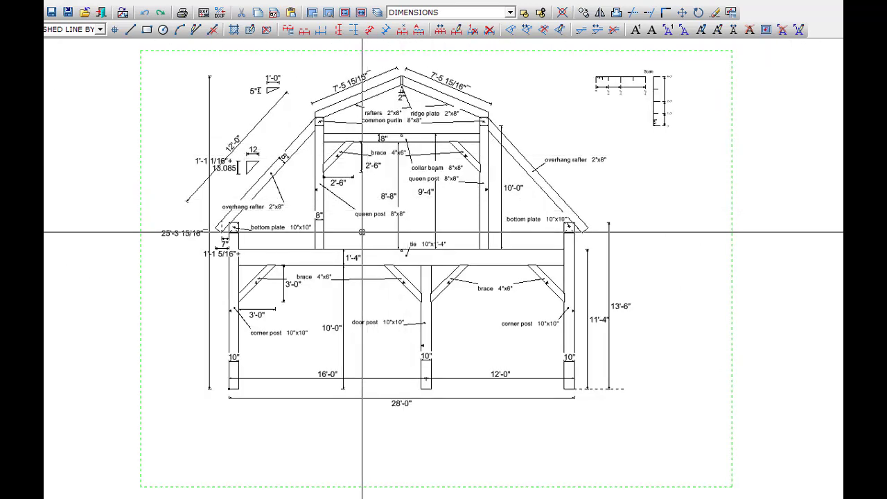
{"action": "key", "text": "l"}
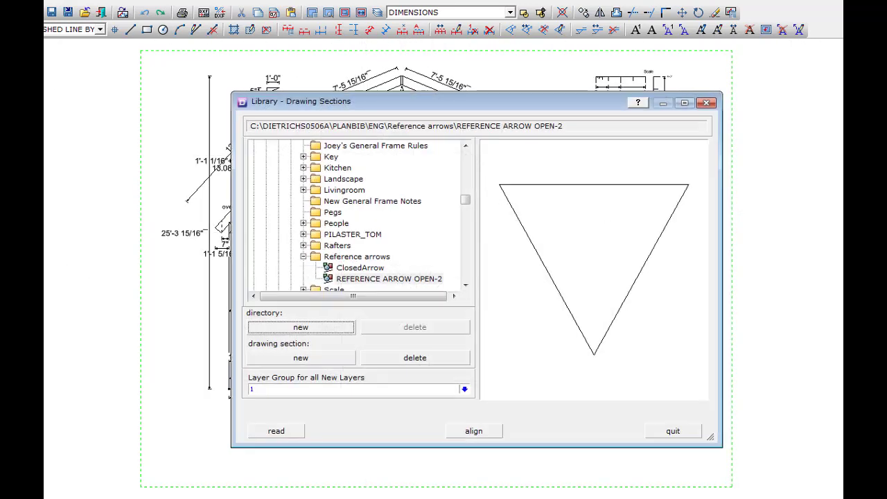
{"action": "left_click", "coordinate": [474, 433]}
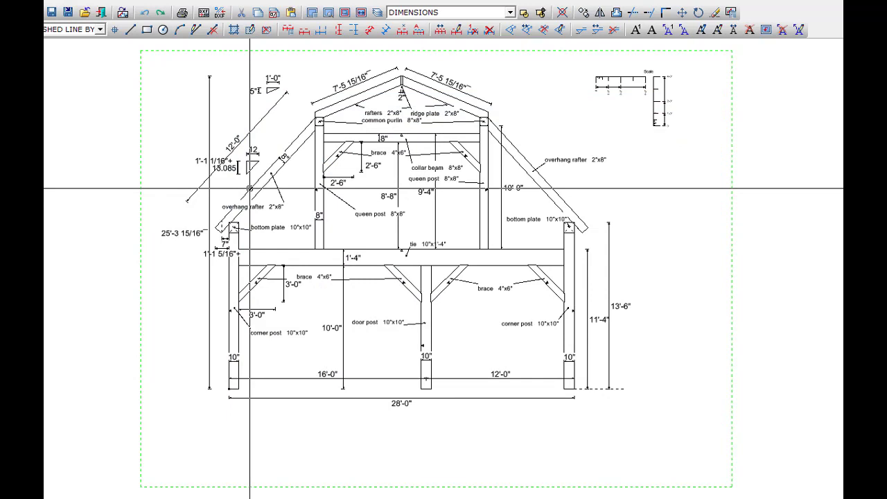
{"action": "left_click", "coordinate": [250, 188]}
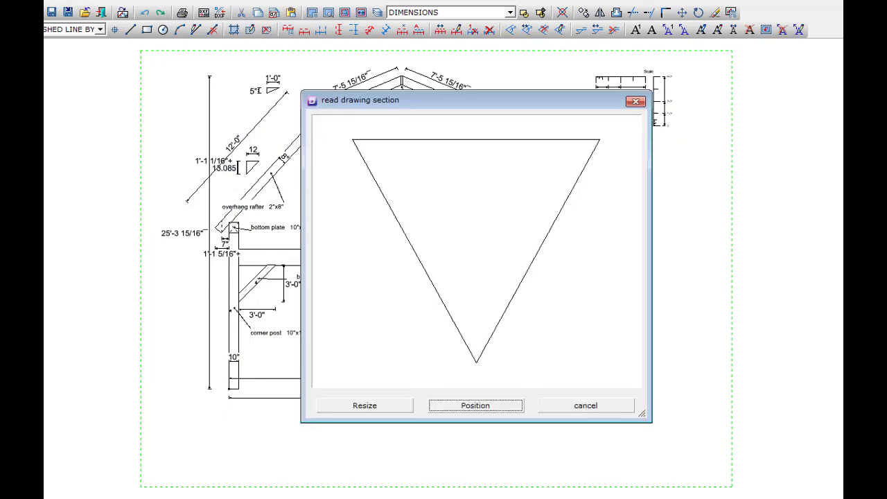
{"action": "left_click", "coordinate": [469, 408]}
{"action": "left_click", "coordinate": [468, 409]}
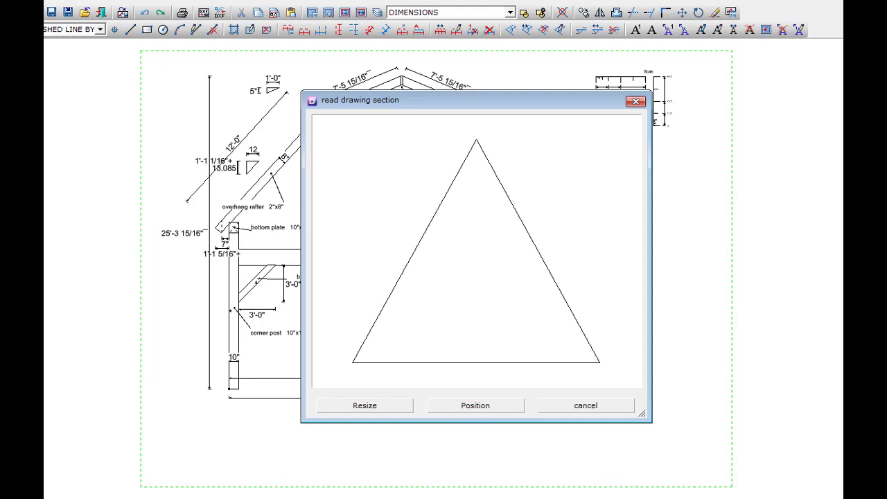
{"action": "left_click", "coordinate": [469, 408]}
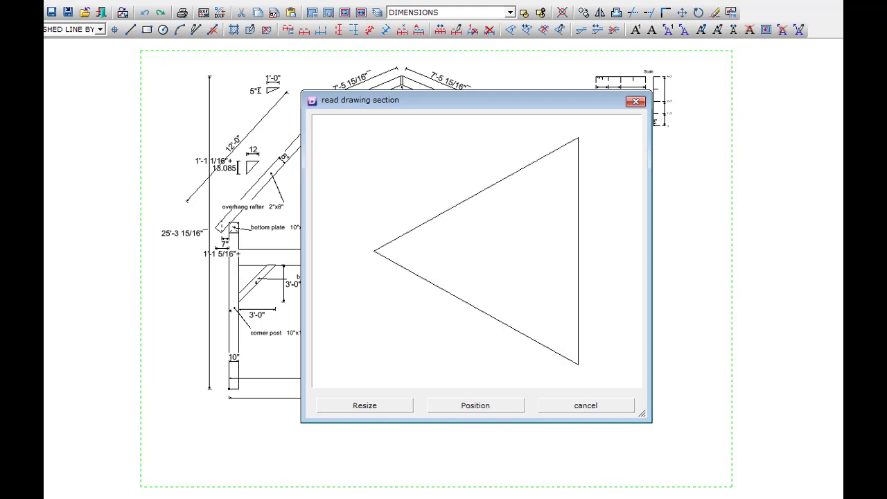
{"action": "left_click", "coordinate": [469, 408]}
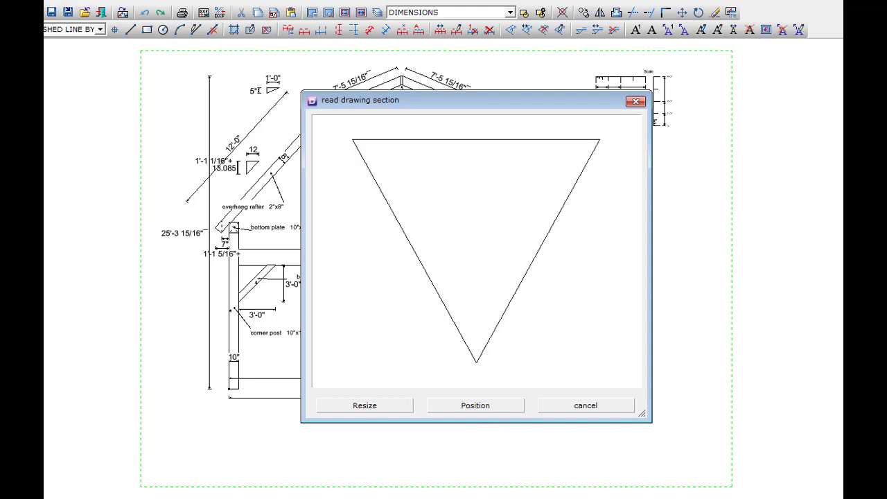
{"action": "left_click", "coordinate": [585, 406]}
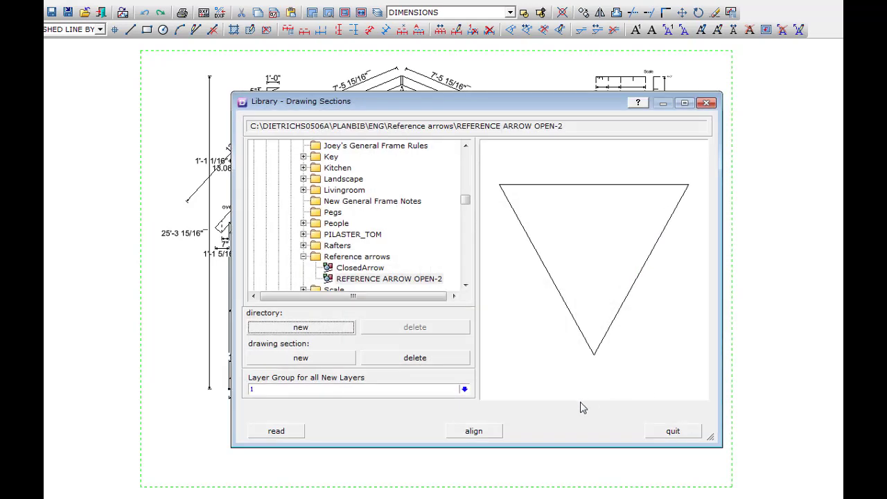
{"action": "left_click", "coordinate": [459, 433]}
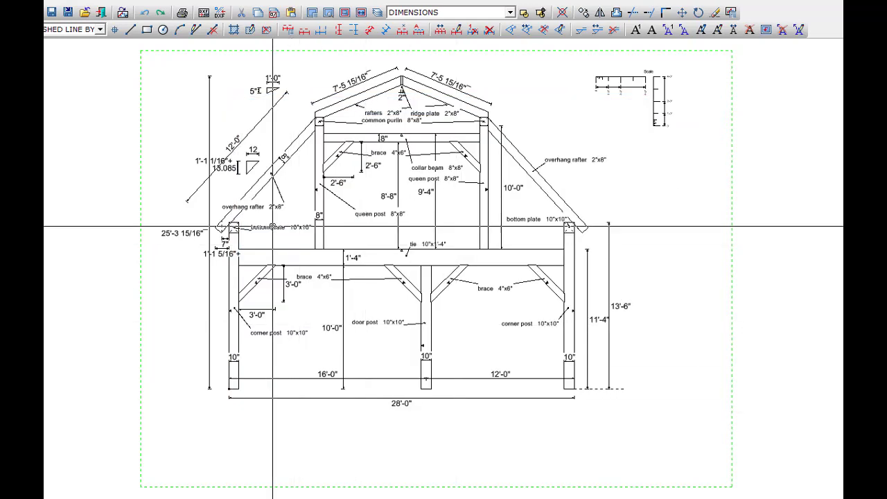
{"action": "left_click", "coordinate": [248, 191]}
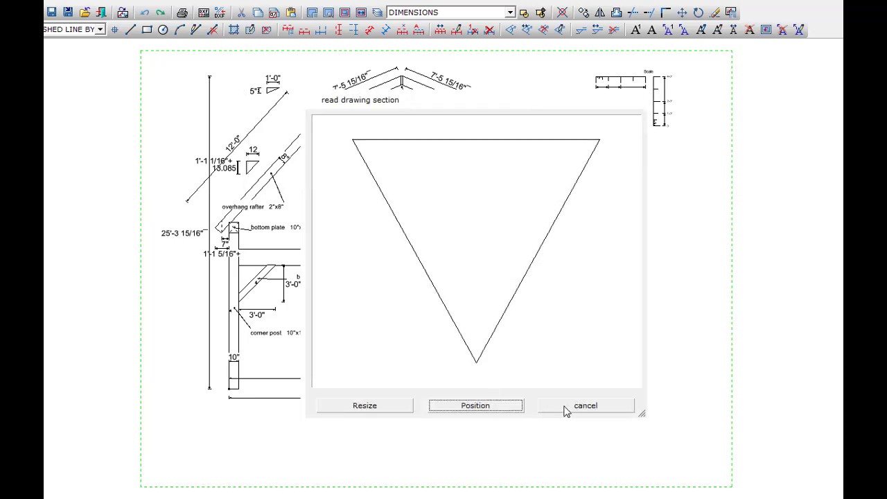
{"action": "left_click", "coordinate": [565, 410]}
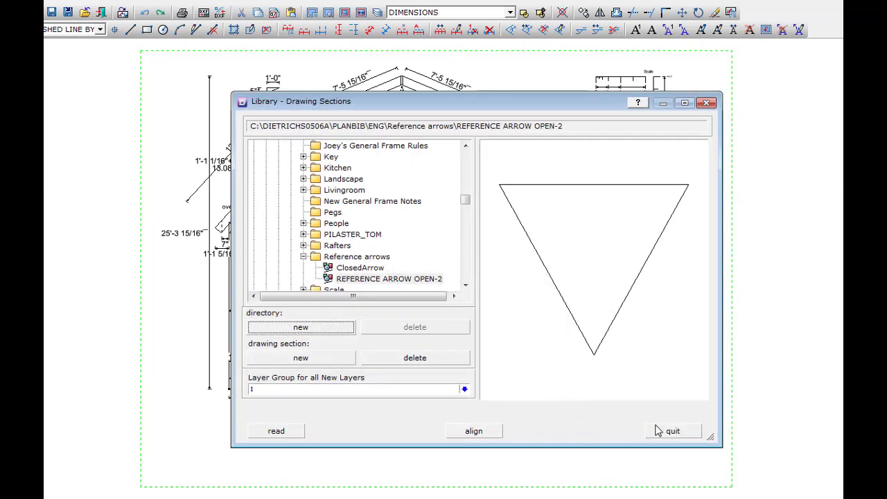
Insert REFERENCE ARROW OPEN-2 aligned to the left overhang rafter, anchored at its tip, at the midpoint of that rafter's upper edge
{"action": "left_click", "coordinate": [488, 432]}
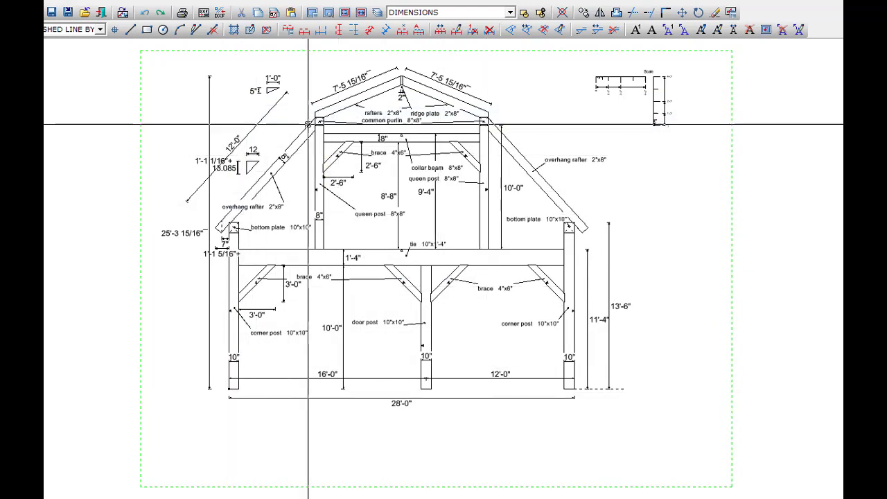
{"action": "left_click", "coordinate": [306, 125]}
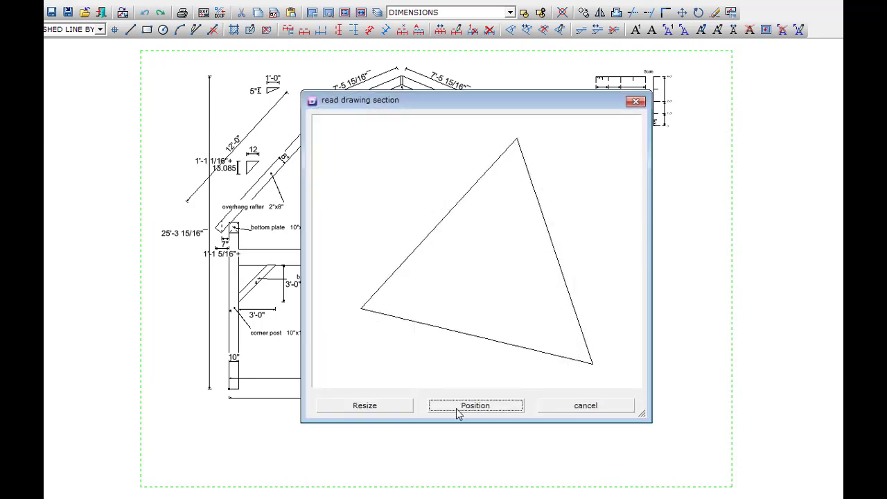
{"action": "left_click", "coordinate": [459, 407]}
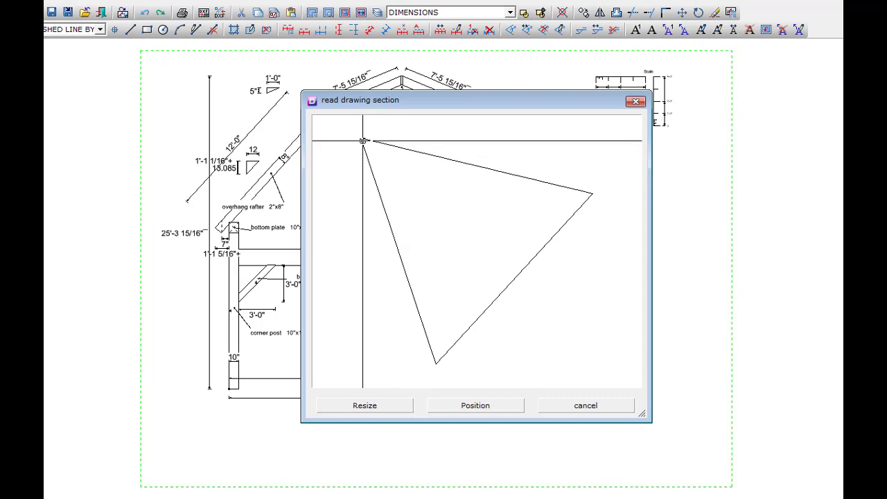
{"action": "left_click", "coordinate": [362, 140]}
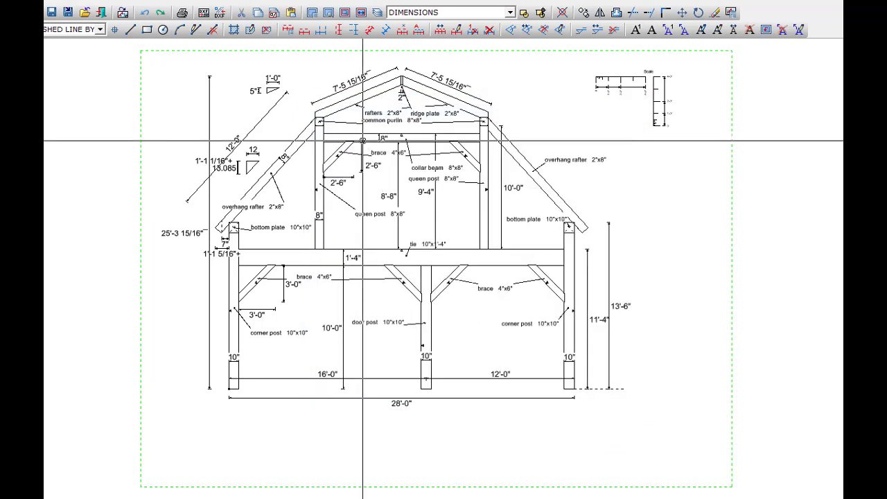
{"action": "right_click", "coordinate": [307, 180]}
{"action": "left_click", "coordinate": [323, 220]}
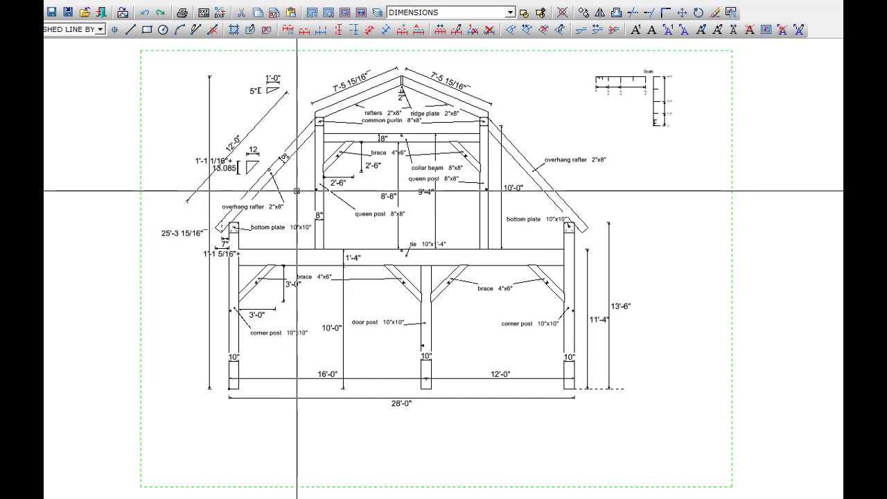
Try placing the same overhang-aligned open arrow at the midpoint of the upper-left rafter's top edge and check it up close
{"action": "right_click", "coordinate": [296, 191]}
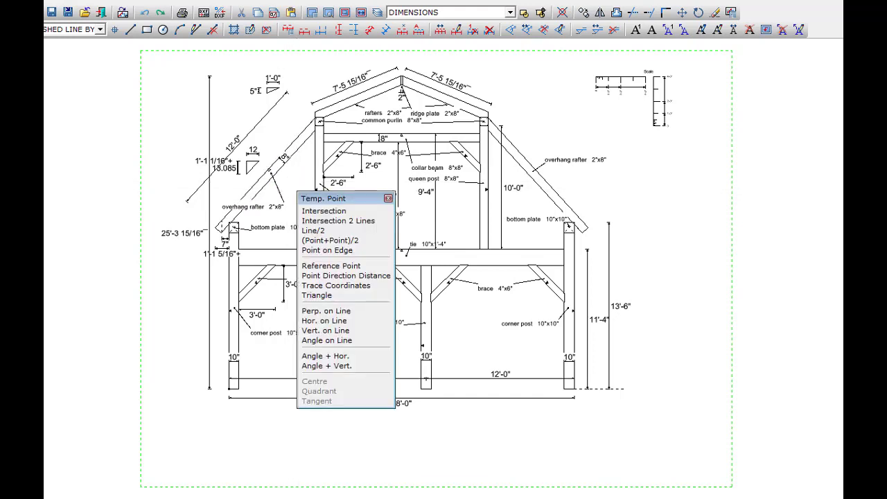
{"action": "left_click", "coordinate": [310, 231]}
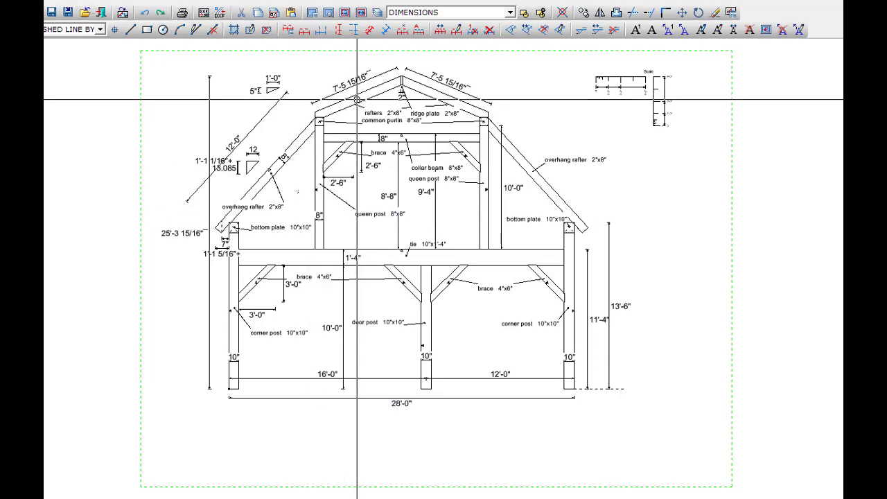
{"action": "left_click", "coordinate": [358, 96]}
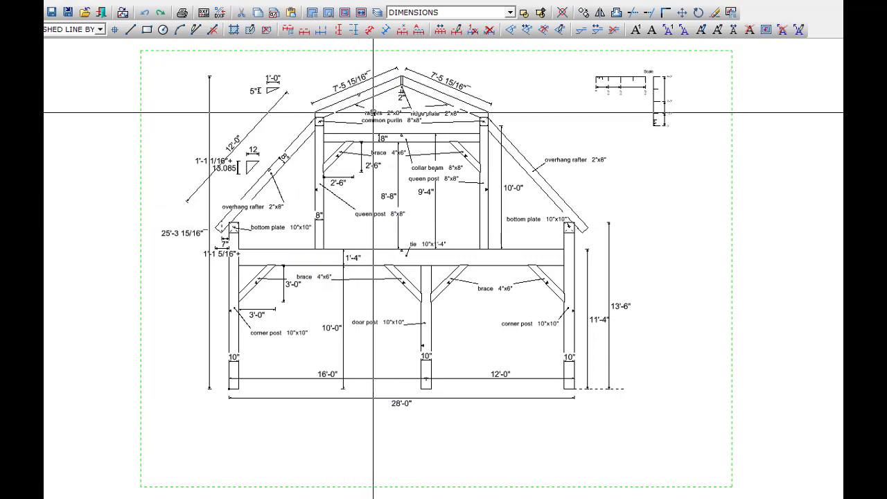
{"action": "scroll", "coordinate": [371, 105], "scroll_direction": "up", "scroll_amount": 5}
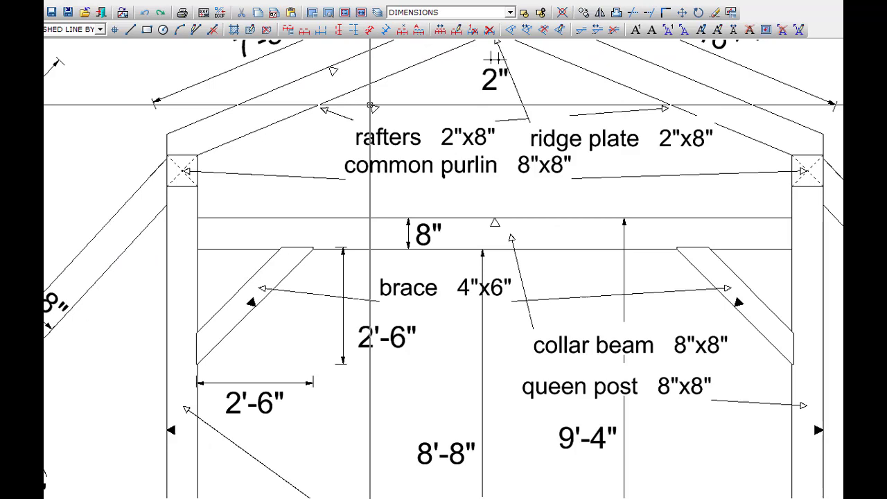
{"action": "scroll", "coordinate": [370, 105], "scroll_direction": "down", "scroll_amount": 5}
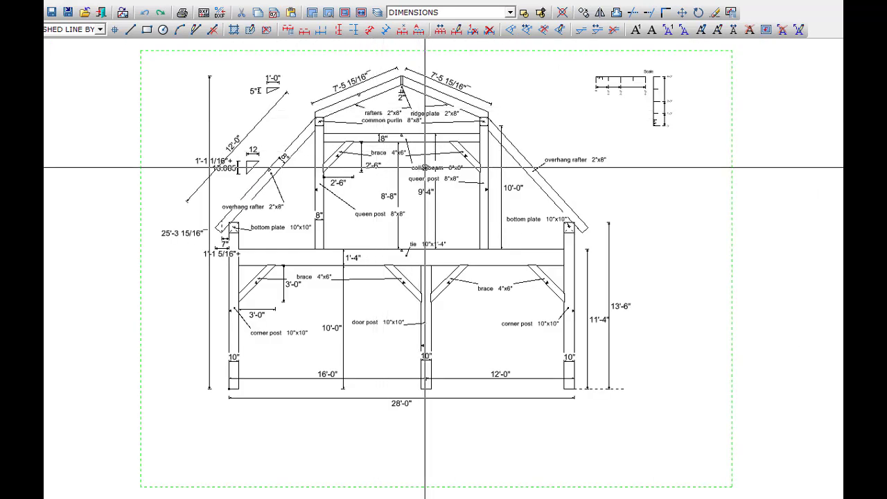
Insert REFERENCE ARROW OPEN-2 aligned to the upper-left 2"x8" rafter, anchored at its tip, at the midpoint of that rafter's top edge
{"action": "key", "text": "l"}
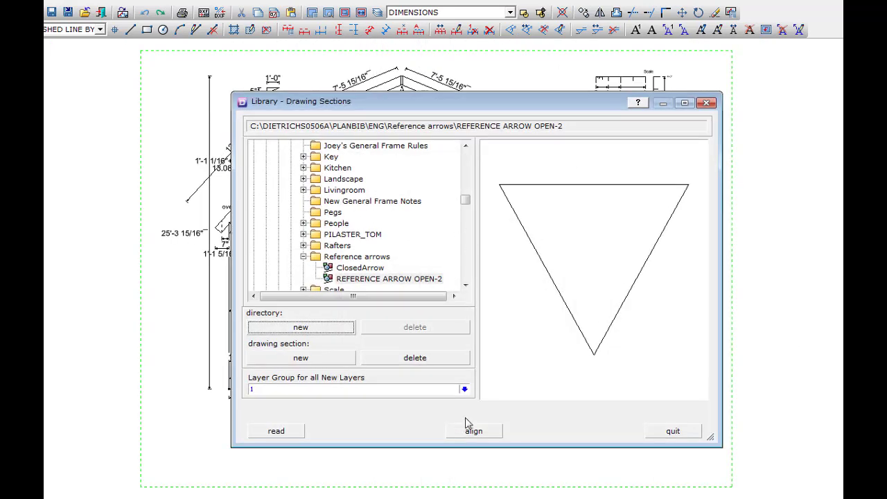
{"action": "left_click", "coordinate": [474, 430]}
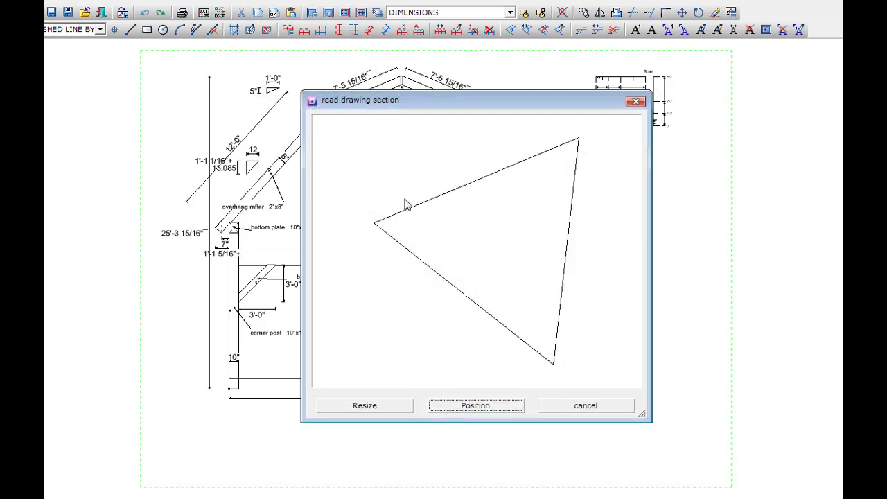
{"action": "left_click", "coordinate": [475, 407]}
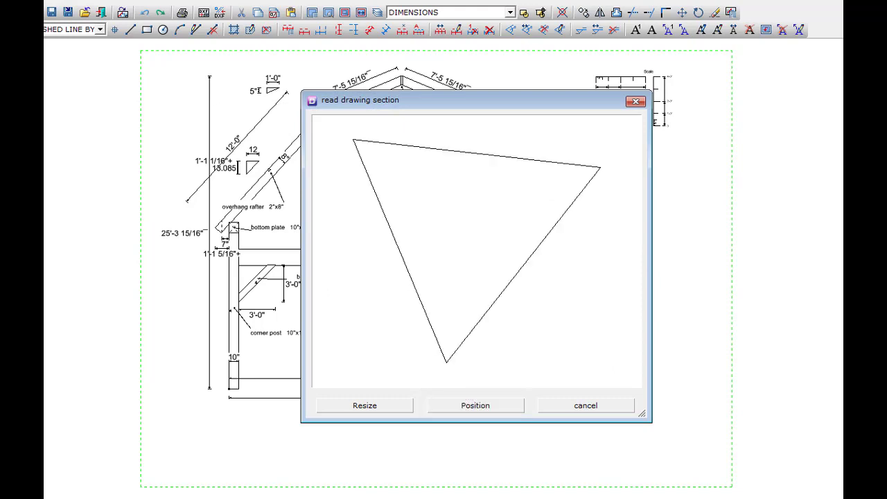
{"action": "left_click", "coordinate": [475, 408]}
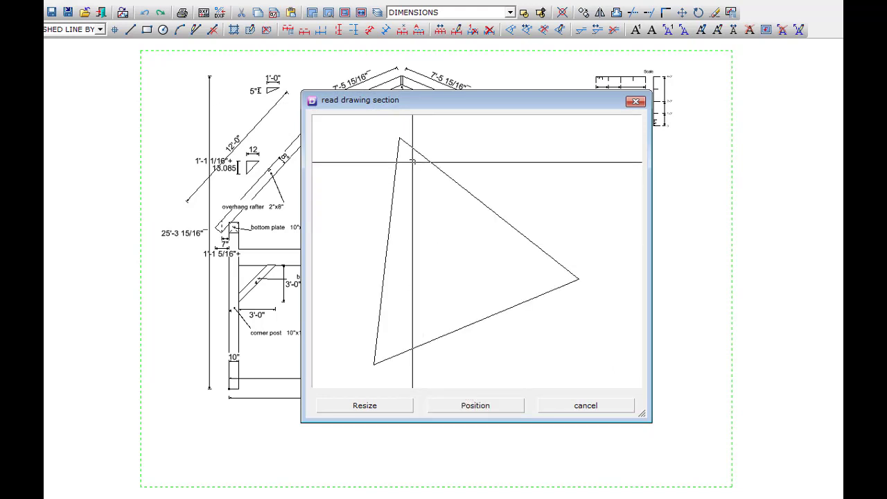
{"action": "left_click", "coordinate": [402, 136]}
{"action": "scroll", "coordinate": [380, 137], "scroll_direction": "up", "scroll_amount": 5}
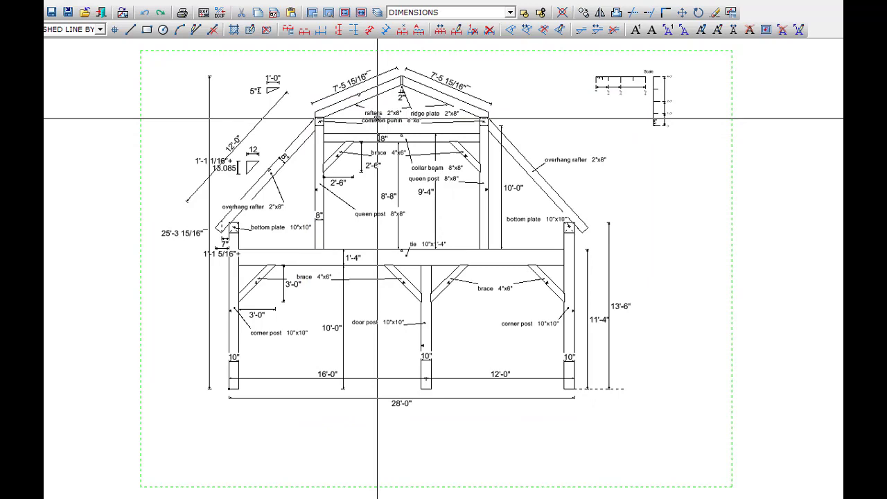
{"action": "right_click", "coordinate": [373, 104]}
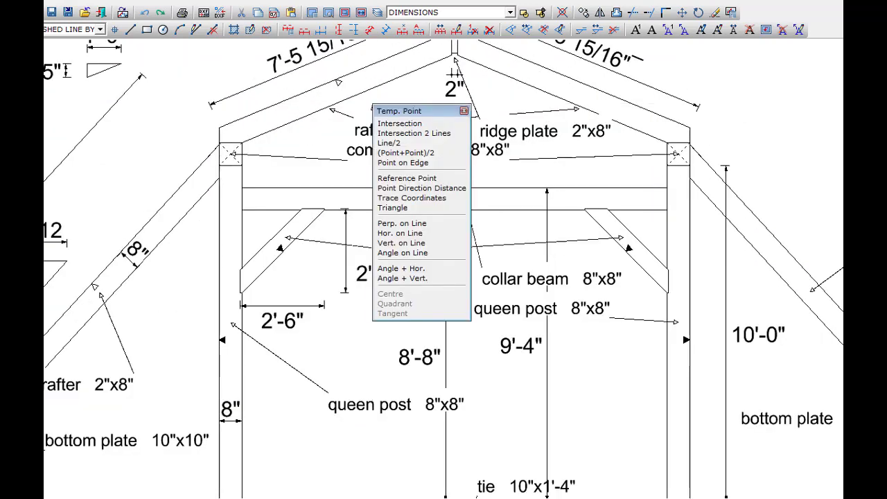
{"action": "left_click", "coordinate": [388, 143]}
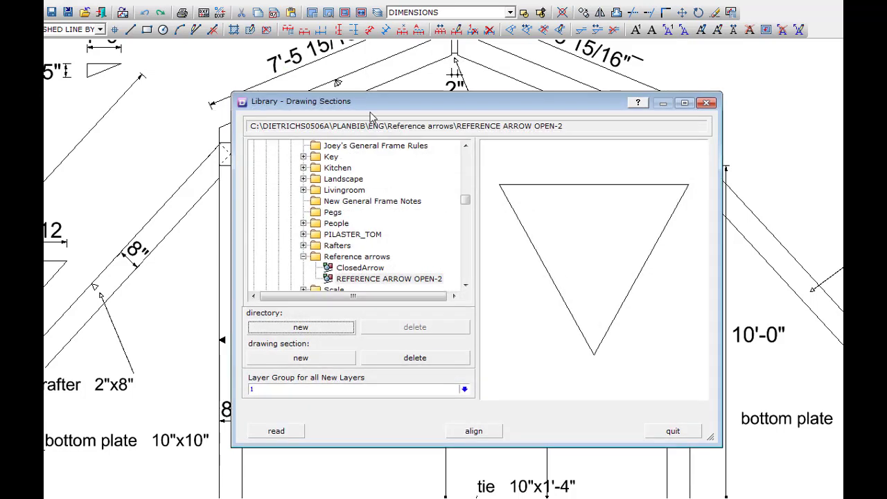
Insert the open reference arrow aligned to the upper-right 2"x8" rafter, anchored at its tip, at the midpoint of its top edge
{"action": "left_click", "coordinate": [488, 435]}
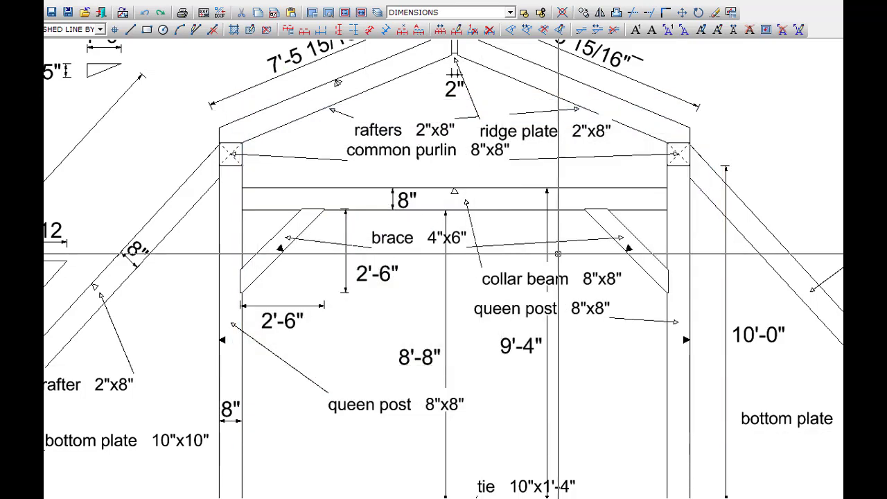
{"action": "left_click", "coordinate": [634, 105]}
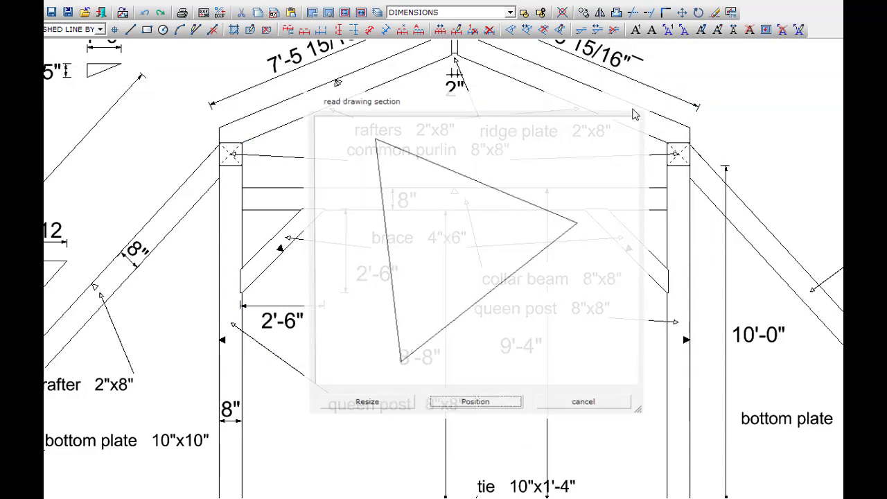
{"action": "left_click", "coordinate": [506, 409]}
{"action": "left_click", "coordinate": [506, 409]}
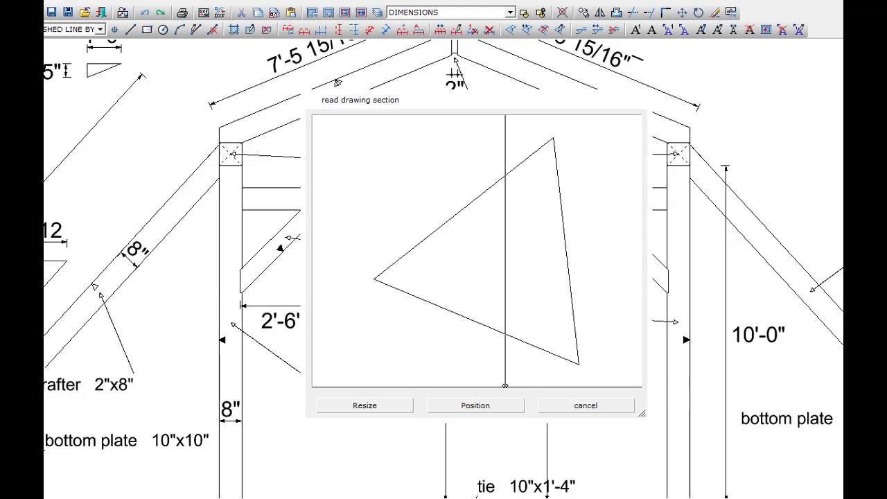
{"action": "left_click", "coordinate": [559, 148]}
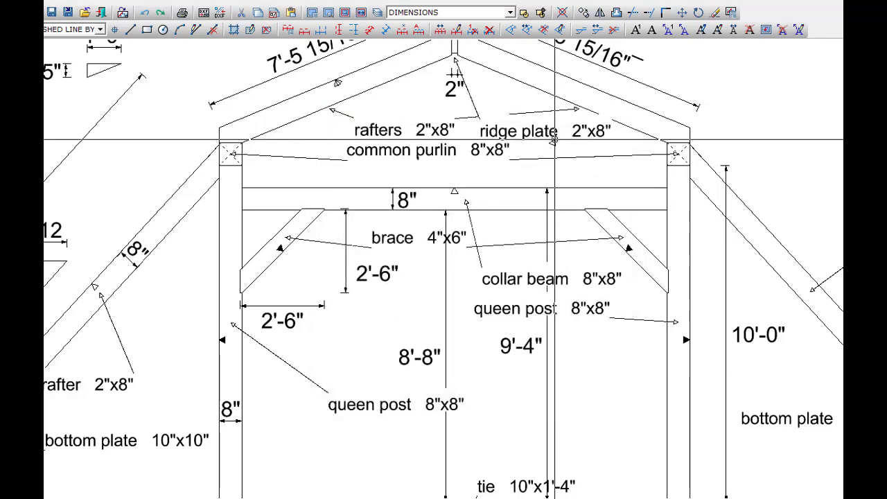
{"action": "right_click", "coordinate": [562, 123]}
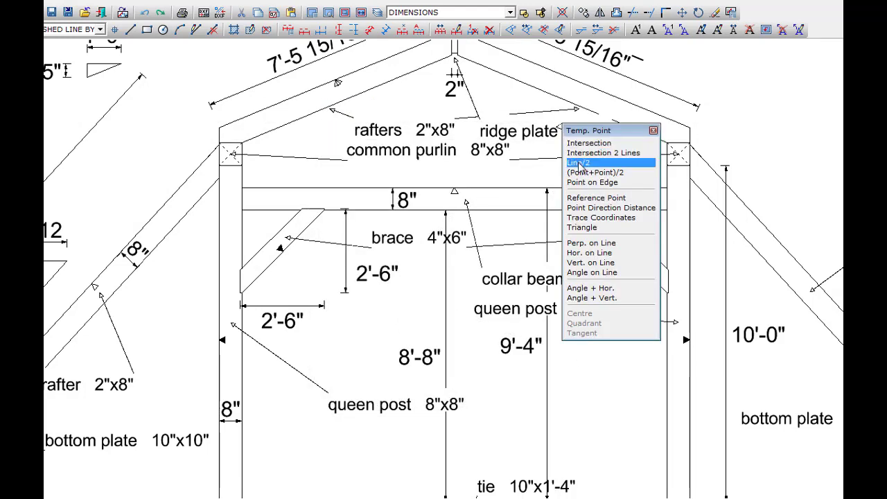
{"action": "left_click", "coordinate": [589, 161]}
{"action": "left_click", "coordinate": [566, 75]}
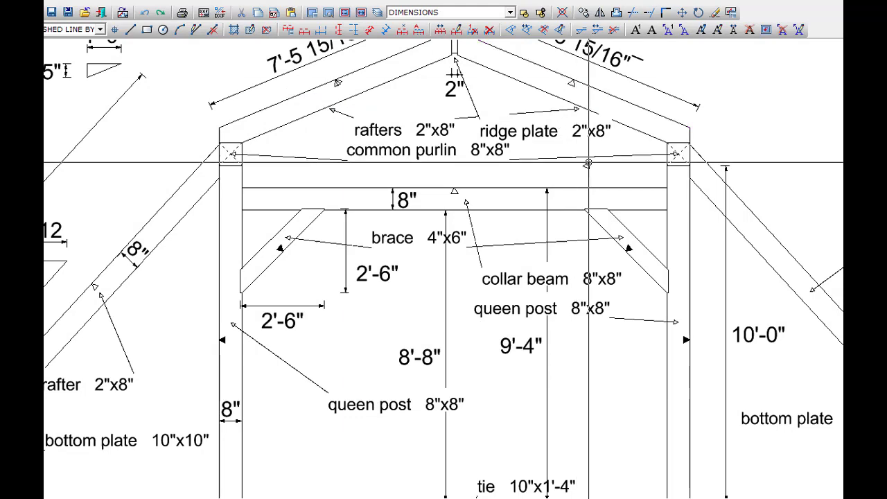
{"action": "key", "text": "Escape"}
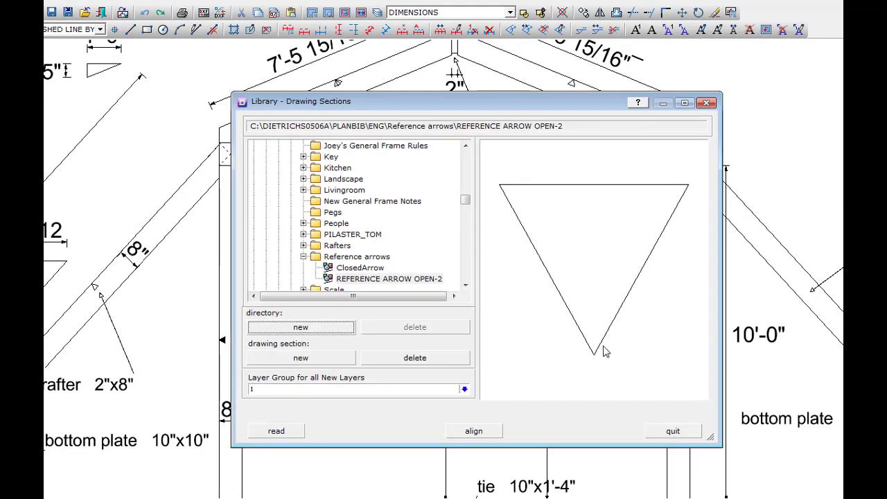
Insert the open reference arrow aligned to the right overhang rafter, tip at its upper-edge midpoint, and close the library
{"action": "left_click", "coordinate": [475, 431]}
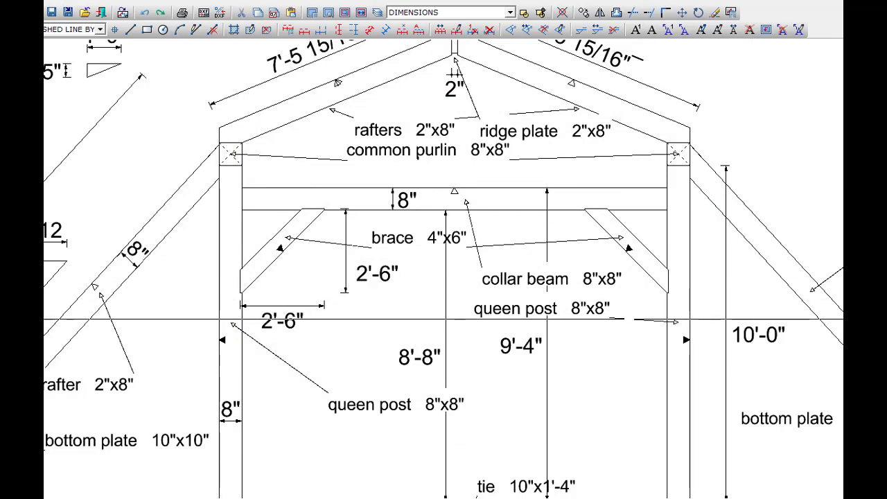
{"action": "left_click", "coordinate": [832, 320]}
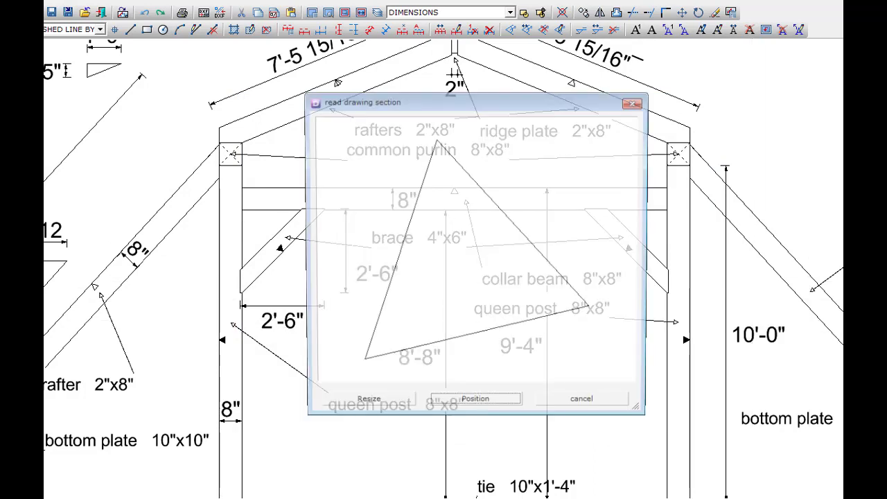
{"action": "left_click", "coordinate": [498, 407]}
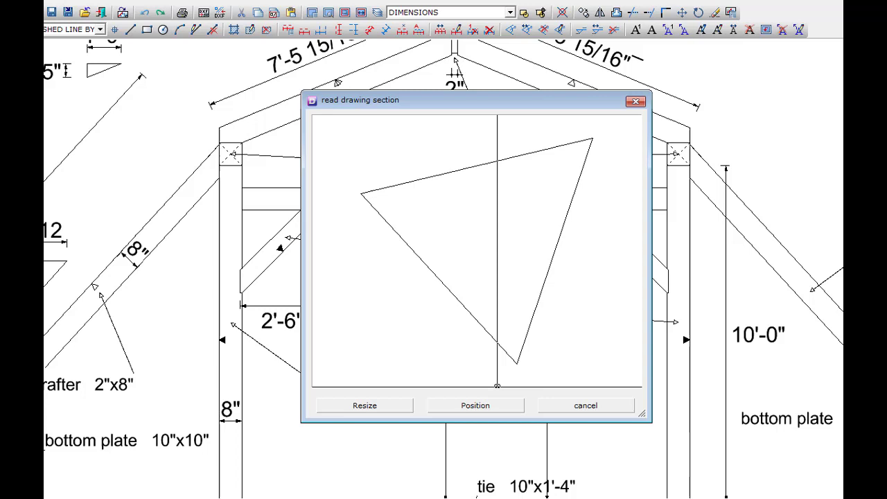
{"action": "left_click", "coordinate": [595, 133]}
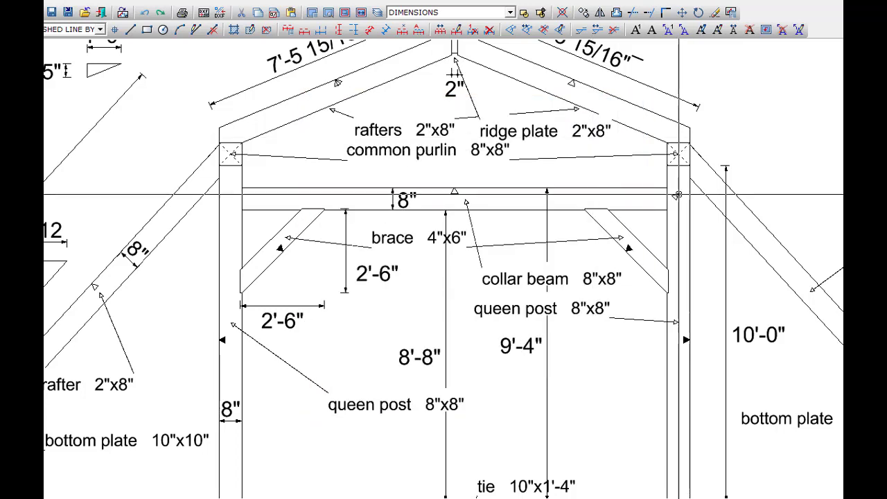
{"action": "right_click", "coordinate": [717, 249]}
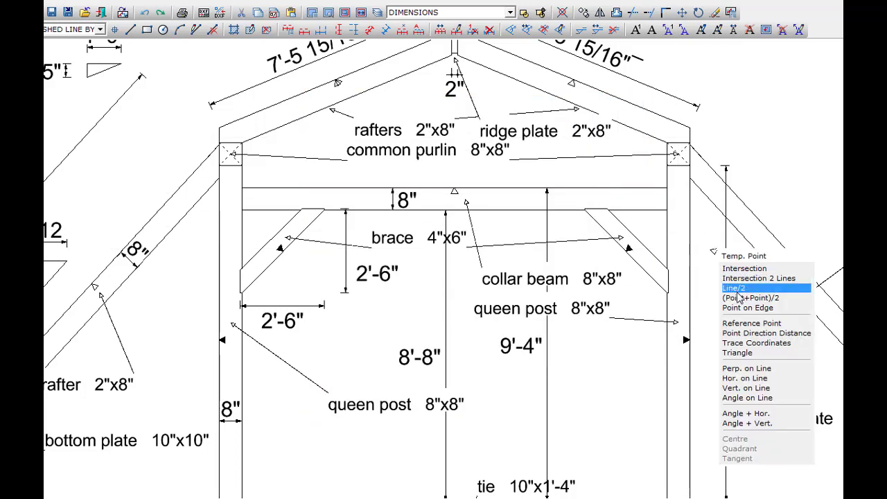
{"action": "left_click", "coordinate": [737, 297]}
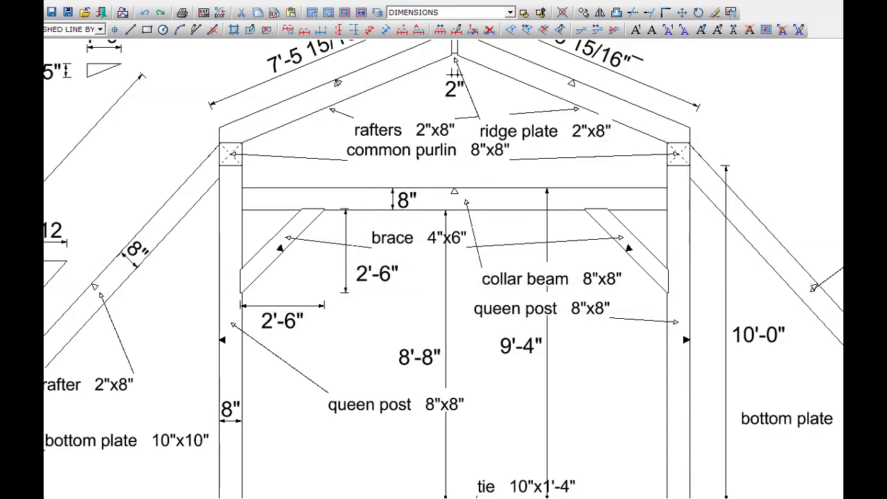
{"action": "left_click", "coordinate": [361, 12]}
{"action": "left_click", "coordinate": [671, 432]}
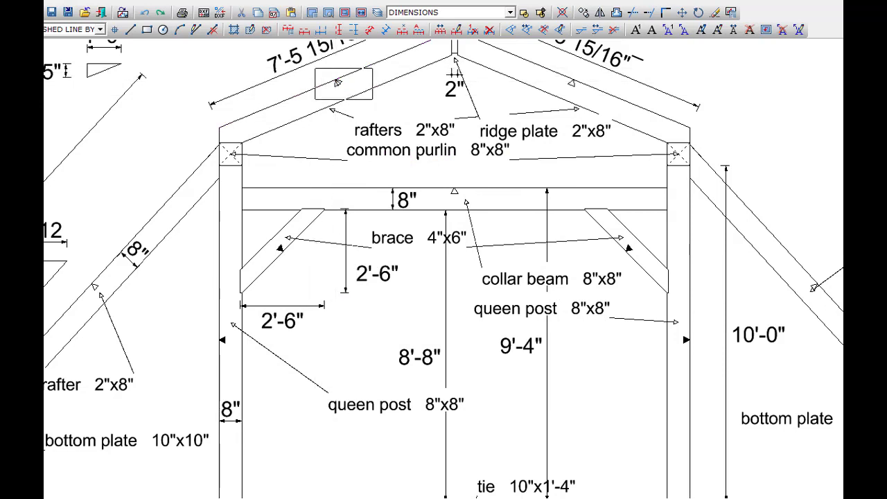
Delete the misaligned duplicate open arrow at the midpoint of the upper-left rafter's top edge
{"action": "left_click", "coordinate": [373, 99]}
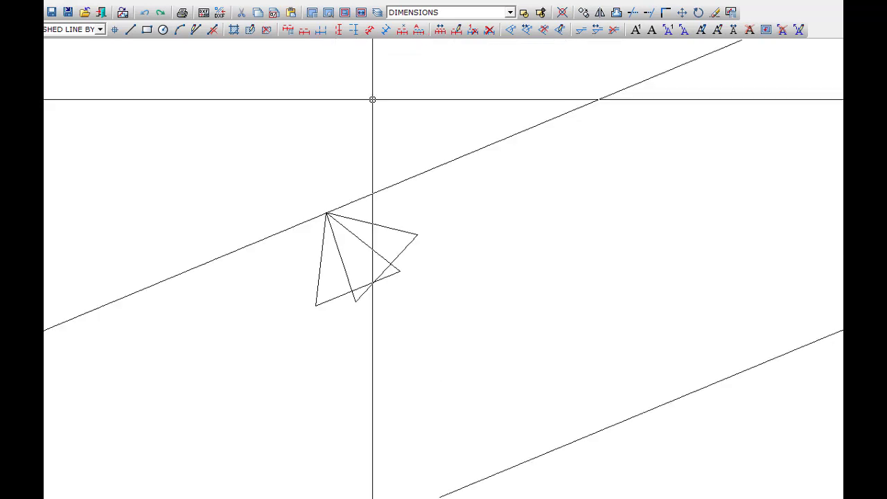
{"action": "left_click", "coordinate": [729, 14]}
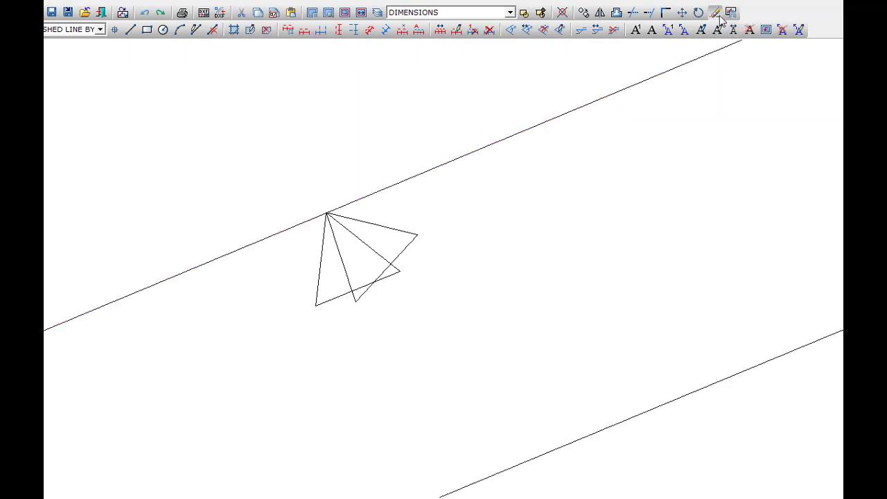
{"action": "left_click", "coordinate": [409, 236]}
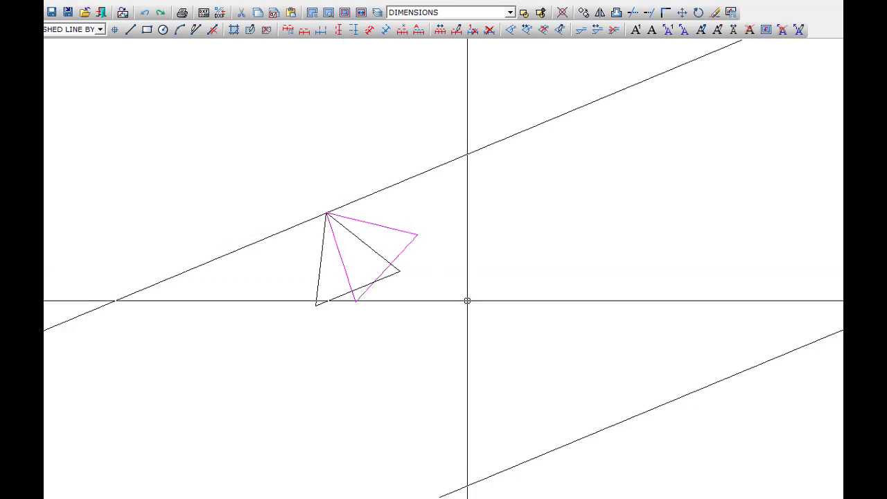
{"action": "key", "text": "Escape"}
{"action": "key", "text": "Page_Down"}
{"action": "key", "text": "Page_Down"}
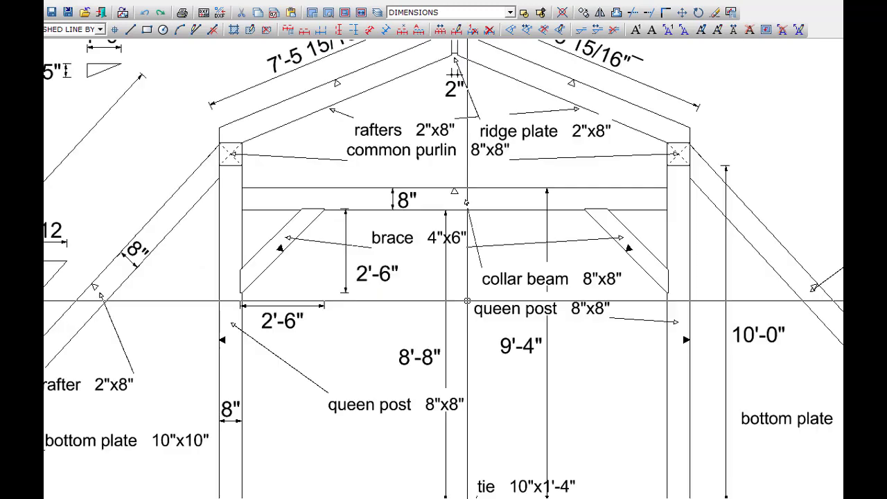
{"action": "scroll", "coordinate": [467, 301], "scroll_direction": "down", "scroll_amount": 3}
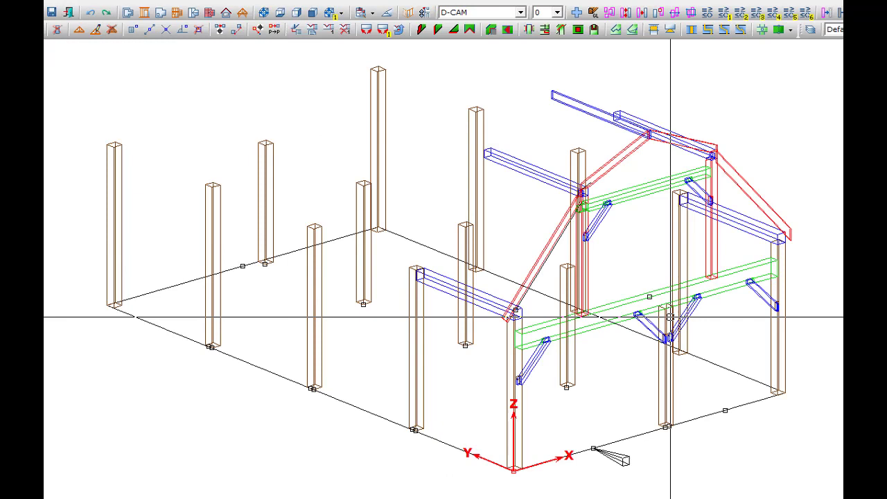
For the joint between the centre post and tie beam, load the Tenon preset "8x8 post to plate 5 inch tenon-no air gap"
{"action": "left_click", "coordinate": [618, 272]}
{"action": "left_click", "coordinate": [725, 349]}
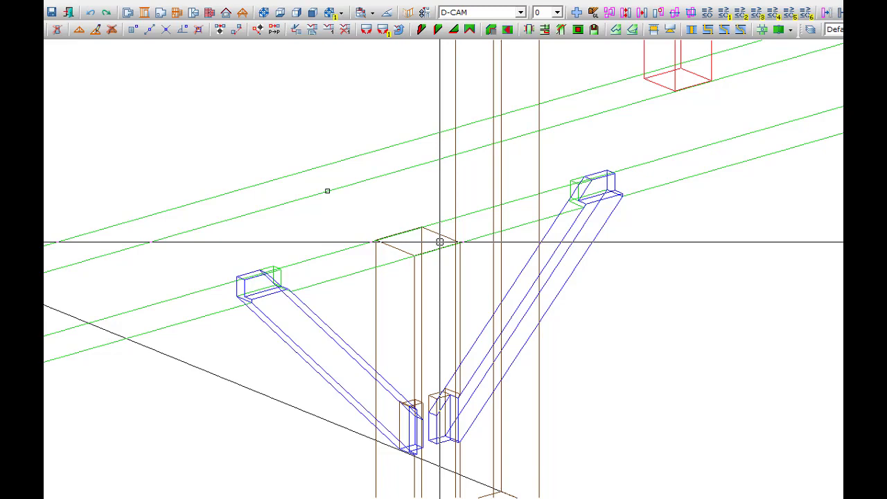
{"action": "left_click", "coordinate": [656, 30]}
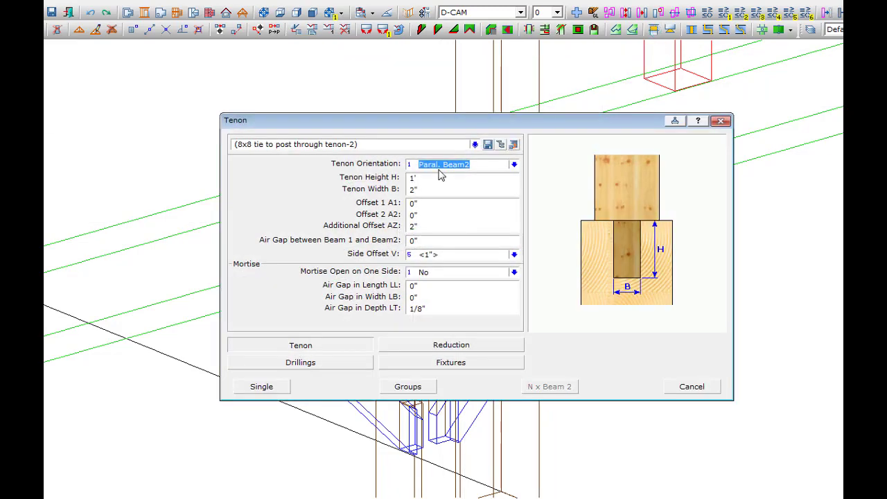
{"action": "left_click", "coordinate": [476, 145]}
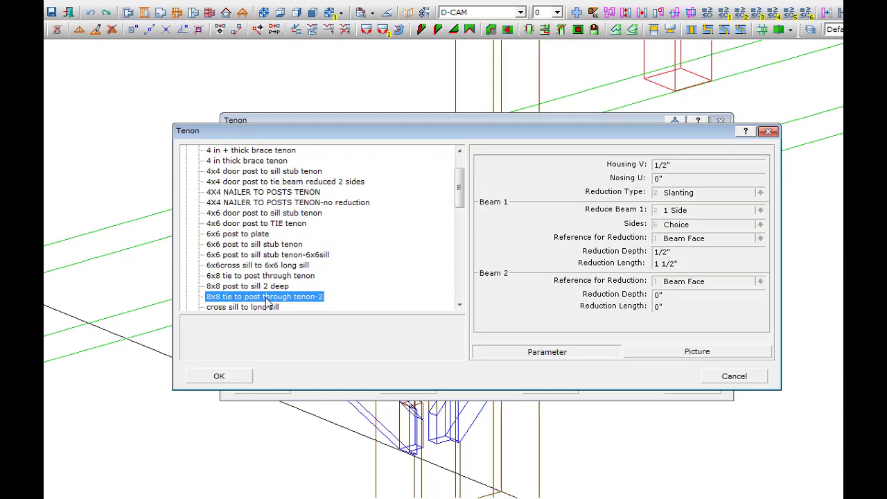
{"action": "scroll", "coordinate": [260, 280], "scroll_direction": "down", "scroll_amount": 2}
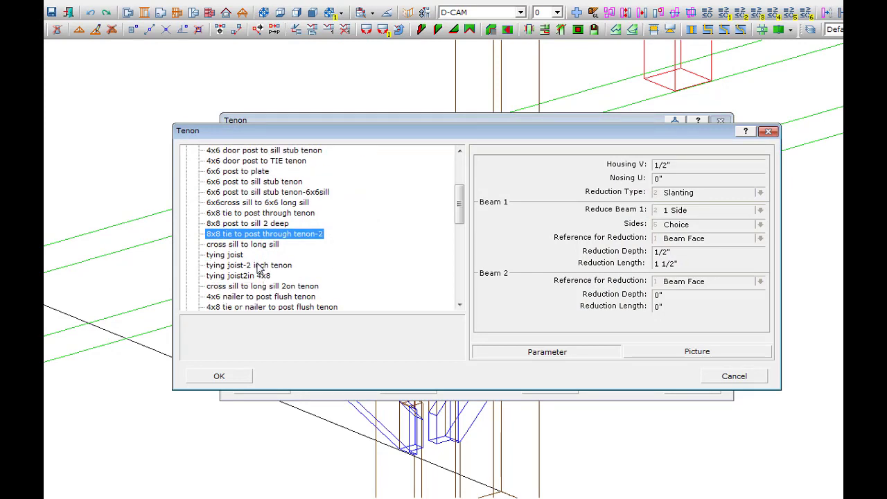
{"action": "scroll", "coordinate": [259, 269], "scroll_direction": "down", "scroll_amount": 3}
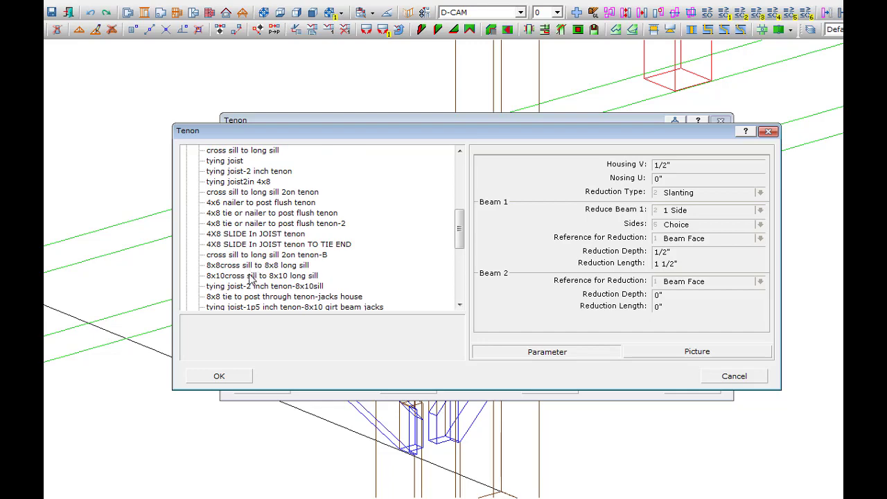
{"action": "scroll", "coordinate": [252, 278], "scroll_direction": "down", "scroll_amount": 4}
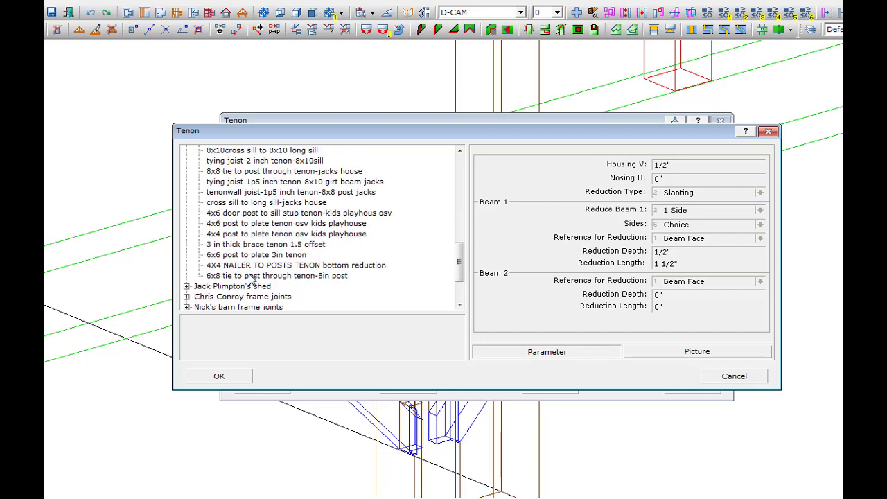
{"action": "left_click", "coordinate": [186, 286]}
{"action": "left_click", "coordinate": [224, 266]}
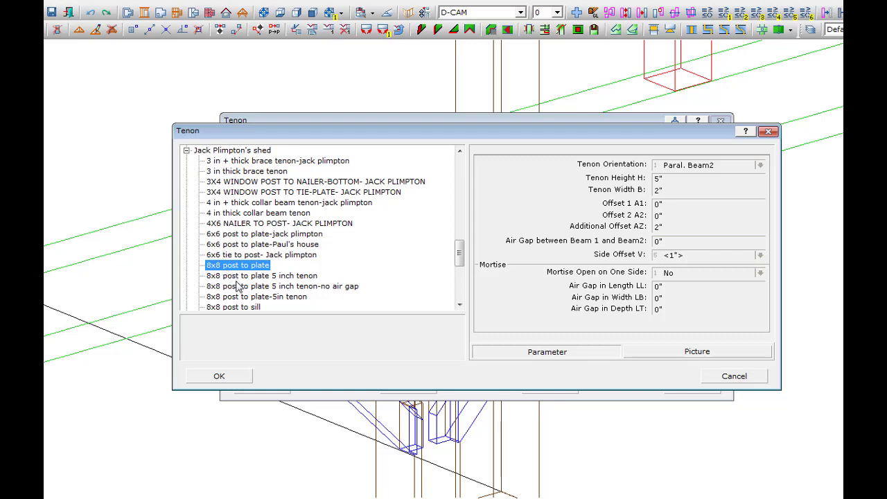
{"action": "left_click", "coordinate": [242, 287]}
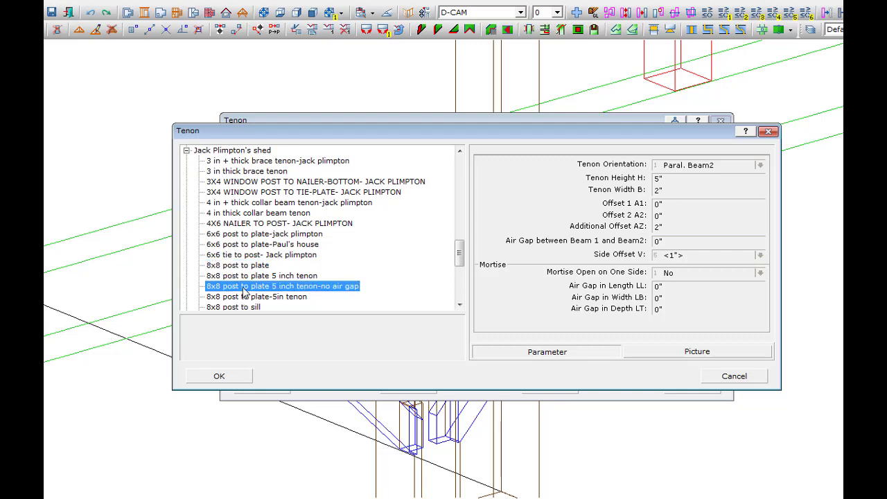
{"action": "left_click", "coordinate": [220, 376]}
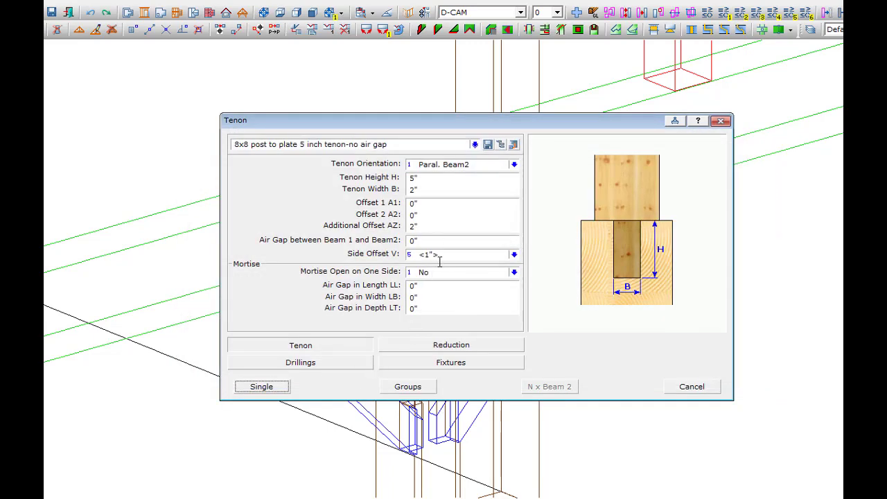
Apply the tenon as a single joint from the centre post's top into the tie beam, with the reduction on the post's +X face
{"action": "left_click", "coordinate": [262, 387]}
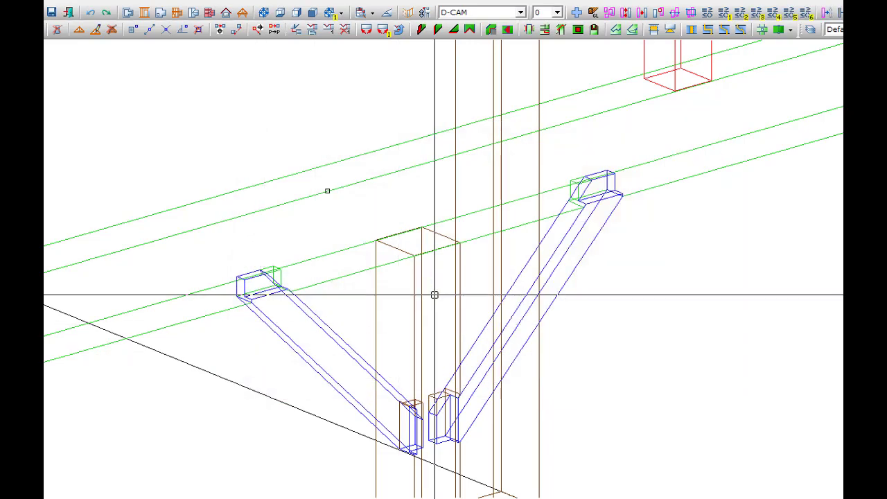
{"action": "left_click", "coordinate": [414, 284]}
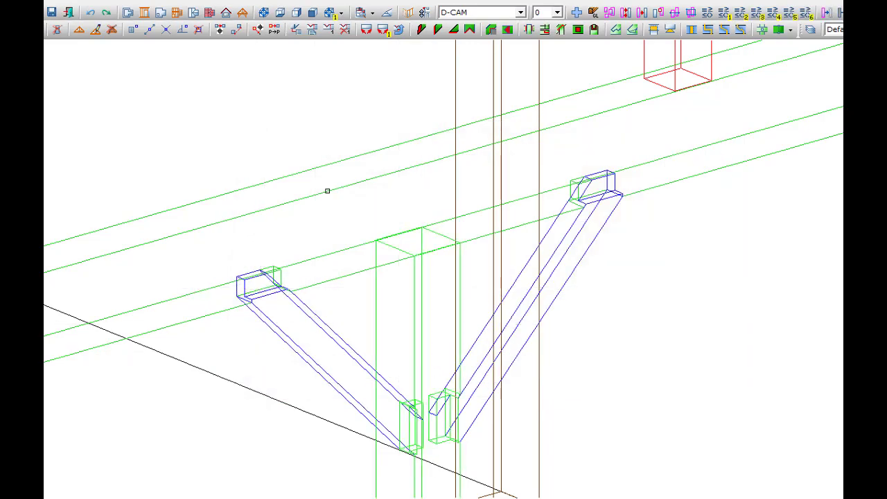
{"action": "left_click", "coordinate": [361, 271]}
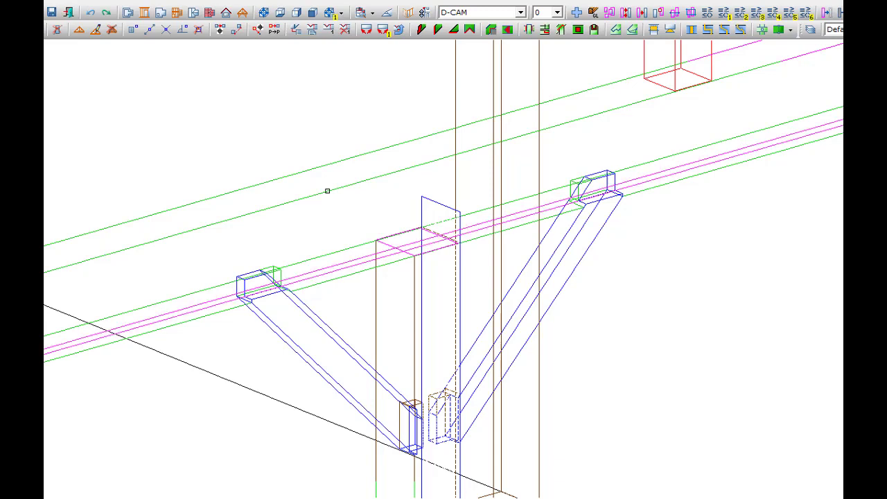
{"action": "left_click", "coordinate": [360, 271]}
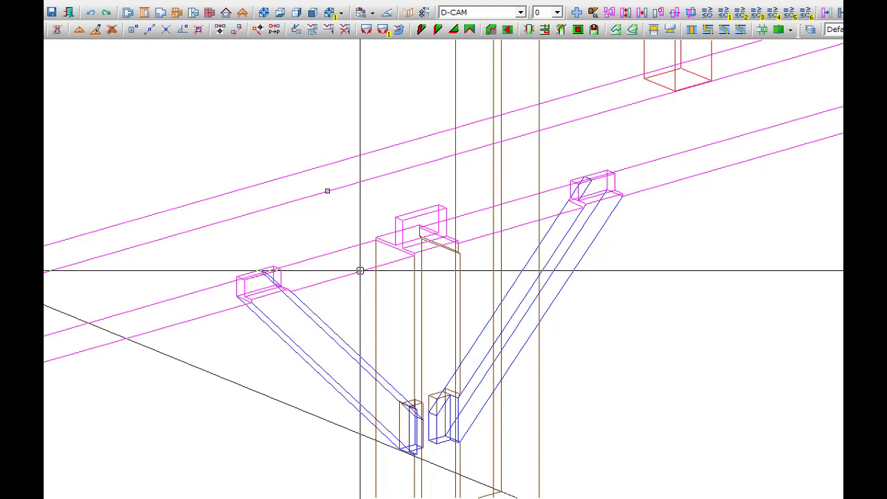
{"action": "scroll", "coordinate": [437, 243], "scroll_direction": "up", "scroll_amount": 3}
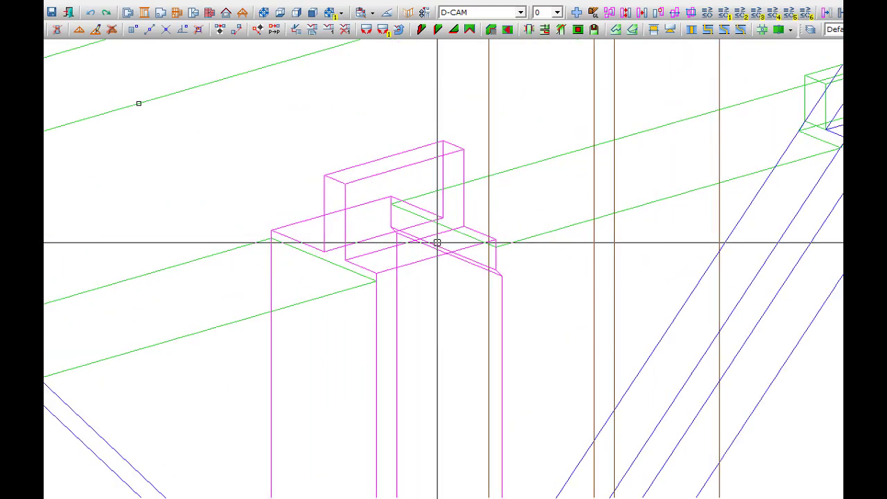
{"action": "right_click", "coordinate": [499, 246]}
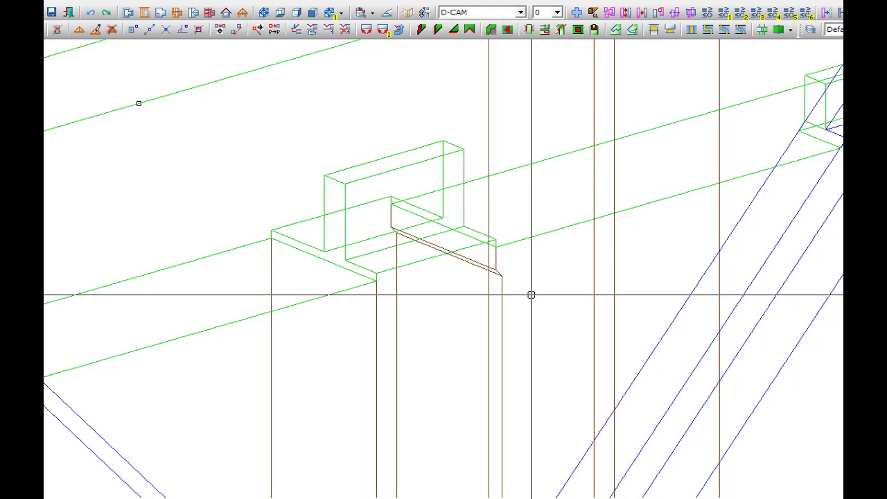
Zoom in on the joint between the tie beam and the corner post at the frame's origin
{"action": "scroll", "coordinate": [531, 295], "scroll_direction": "down", "scroll_amount": 5}
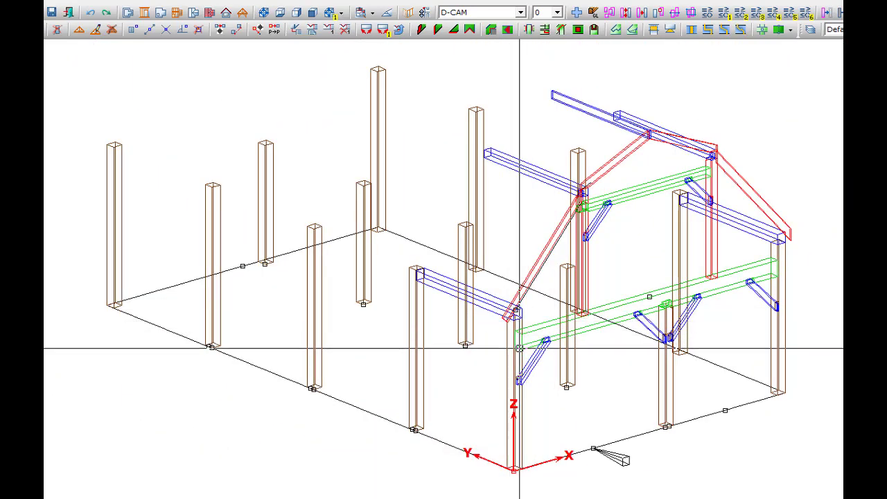
{"action": "scroll", "coordinate": [519, 349], "scroll_direction": "up", "scroll_amount": 5}
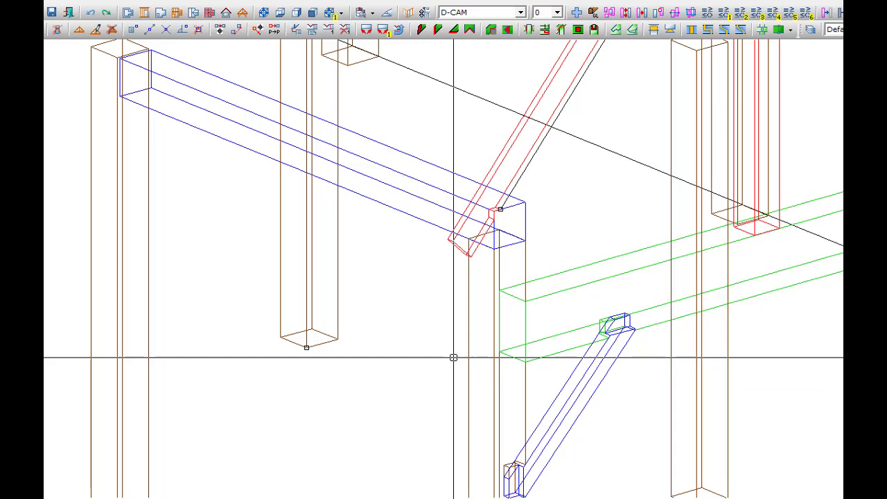
{"action": "scroll", "coordinate": [454, 357], "scroll_direction": "down", "scroll_amount": 2}
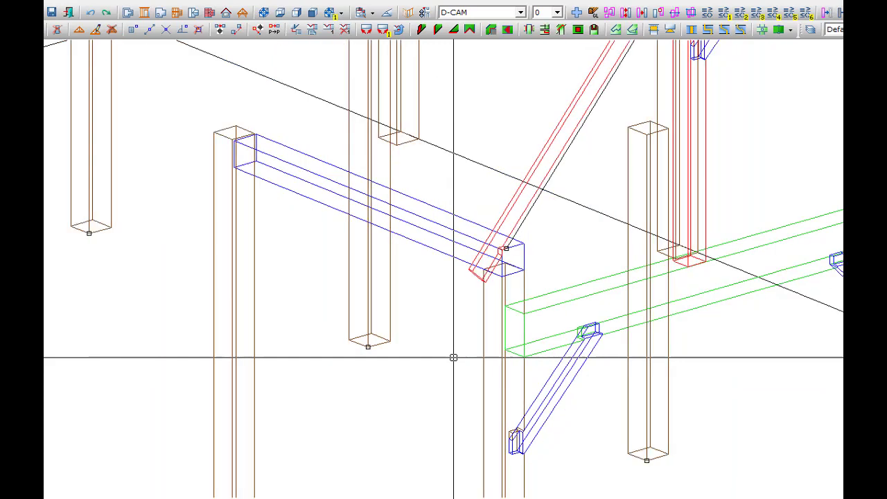